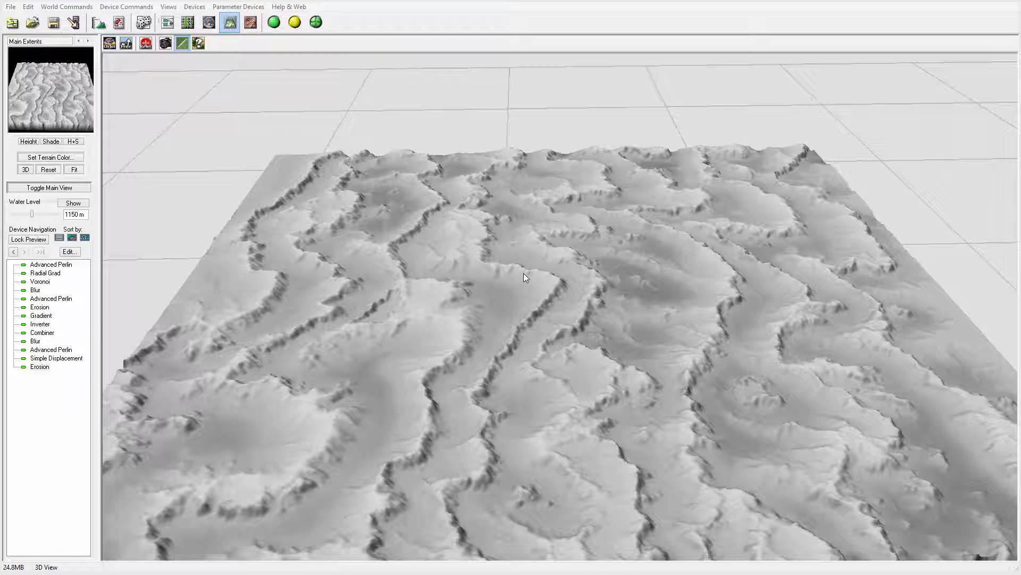
Switch from the 3D terrain to the device graph and shift the graph left to clear space.
{"action": "left_click_drag", "start_coordinate": [518, 273], "coordinate": [582, 269]}
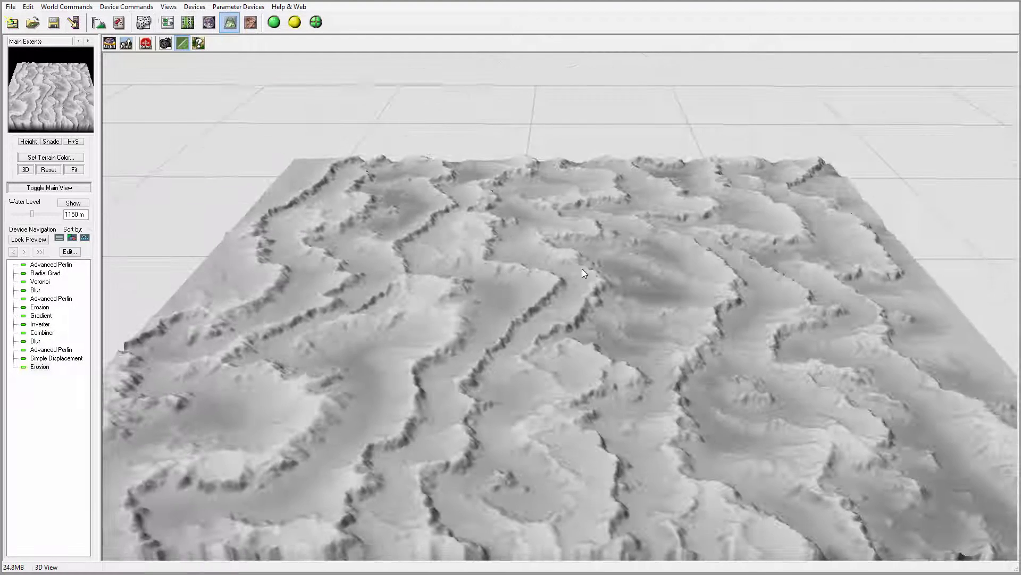
{"action": "left_click", "coordinate": [168, 21]}
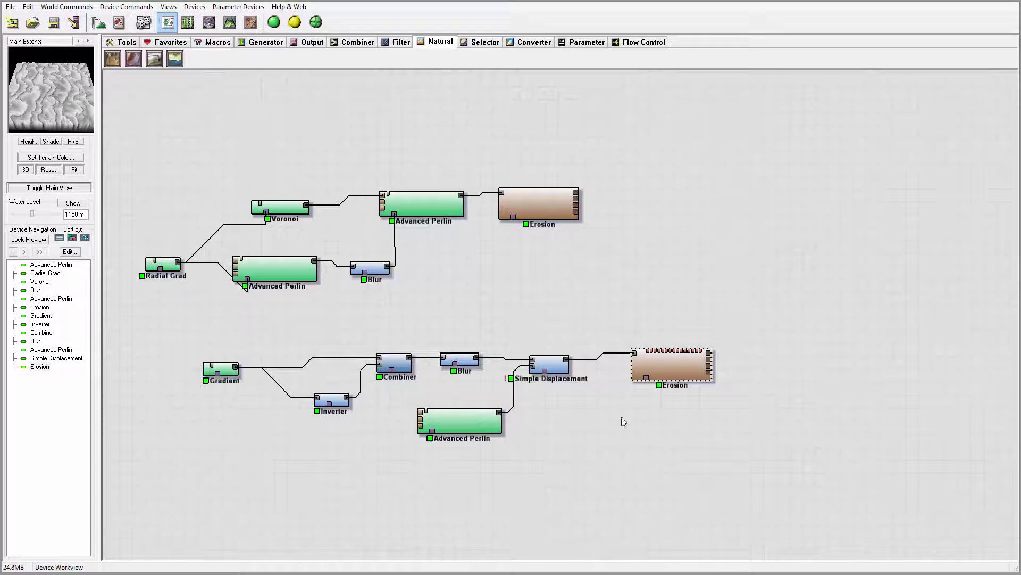
{"action": "right_click_drag", "start_coordinate": [774, 337], "coordinate": [506, 310]}
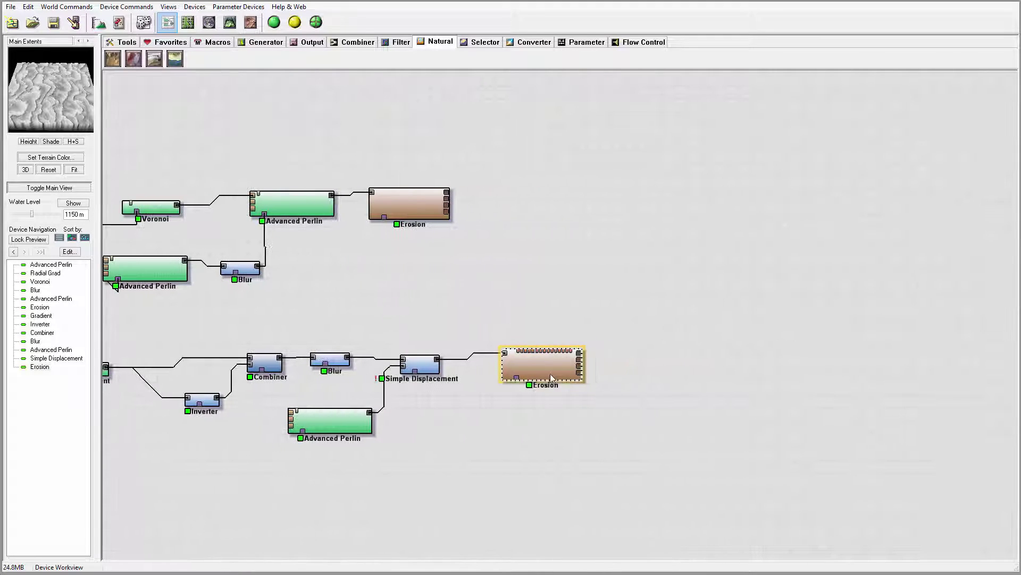
{"action": "left_click_drag", "start_coordinate": [551, 377], "coordinate": [540, 383]}
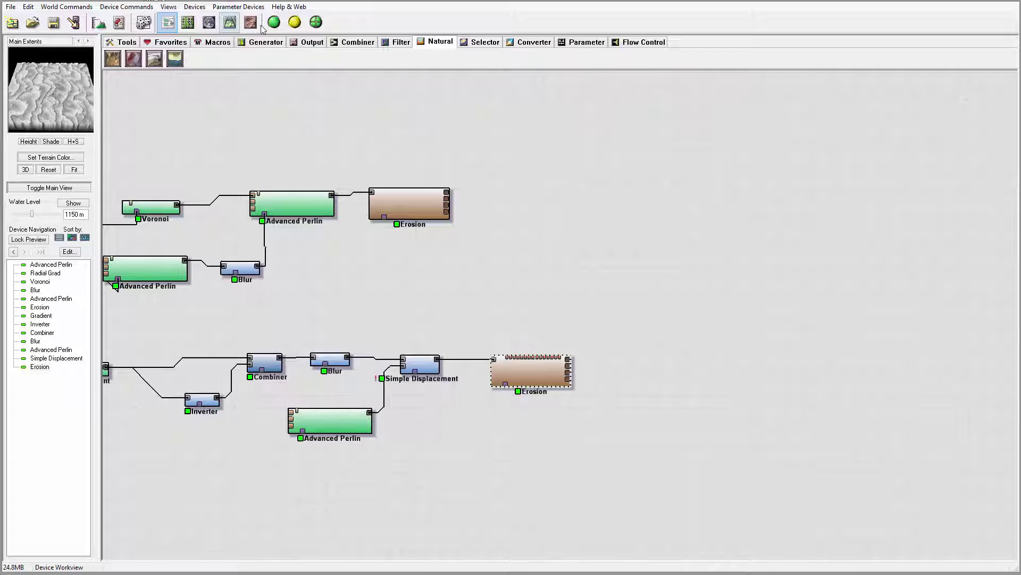
Place a Combiner beside the lower Erosion and connect the Erosion output into it.
{"action": "left_click", "coordinate": [355, 44]}
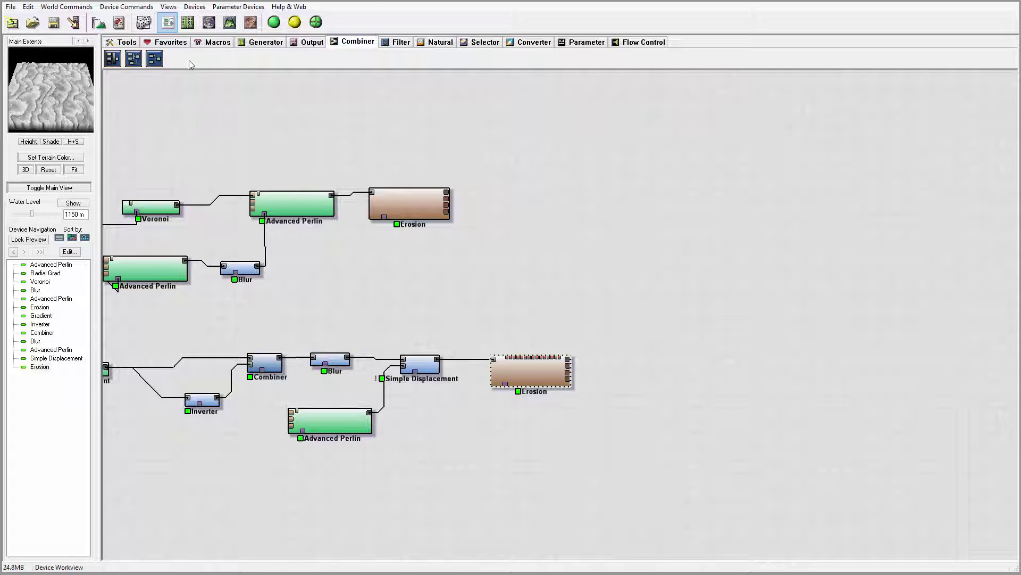
{"action": "left_click", "coordinate": [154, 59]}
{"action": "left_click", "coordinate": [650, 322]}
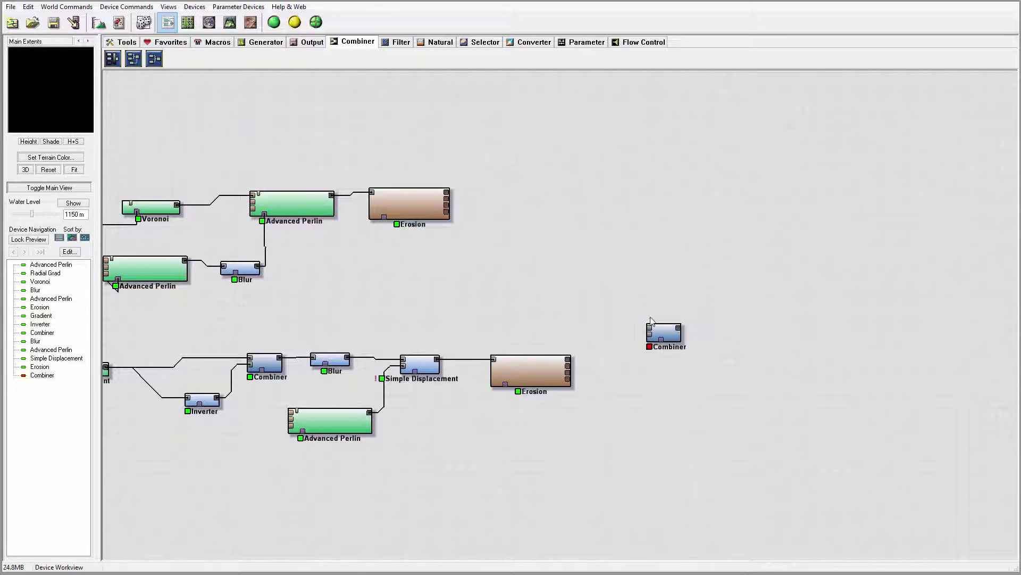
{"action": "left_click_drag", "start_coordinate": [651, 327], "coordinate": [649, 344]}
{"action": "left_click", "coordinate": [568, 359]}
{"action": "left_click_drag", "start_coordinate": [568, 359], "coordinate": [646, 355]}
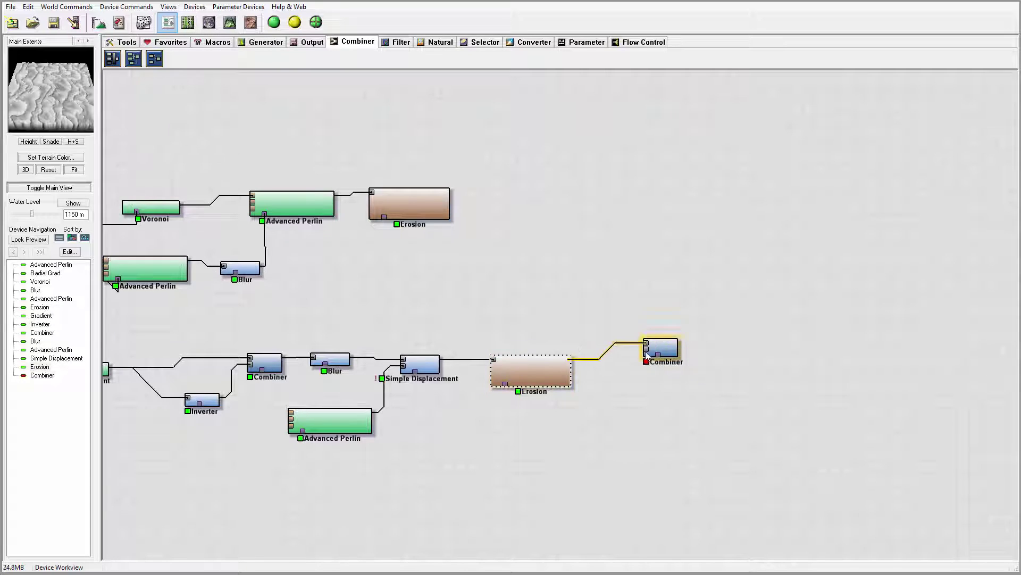
{"action": "left_click", "coordinate": [648, 354]}
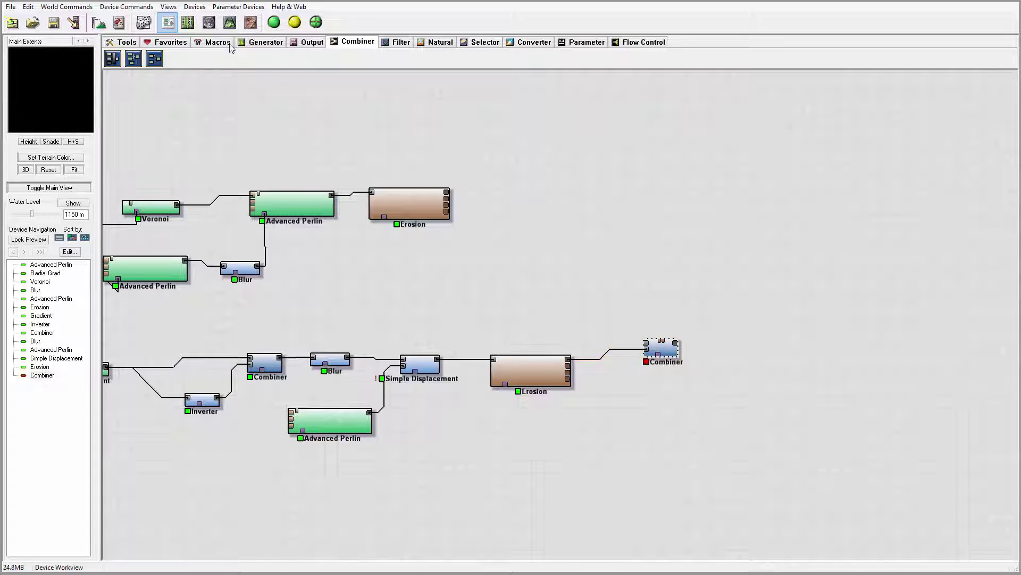
Add a Constant generator wired into the Combiner and raise Combiner Strength to about 0.98.
{"action": "left_click", "coordinate": [258, 44]}
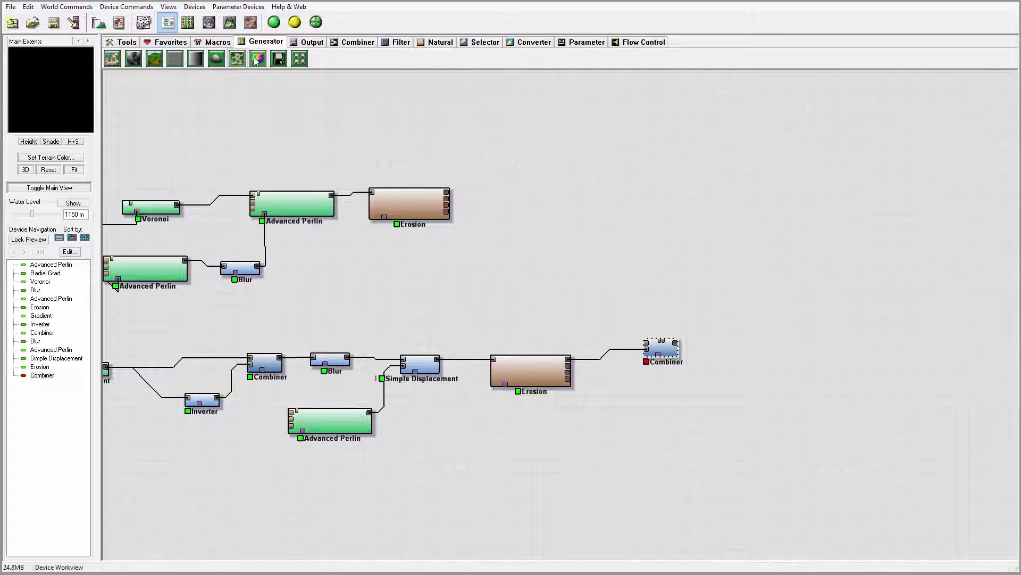
{"action": "left_click", "coordinate": [175, 59]}
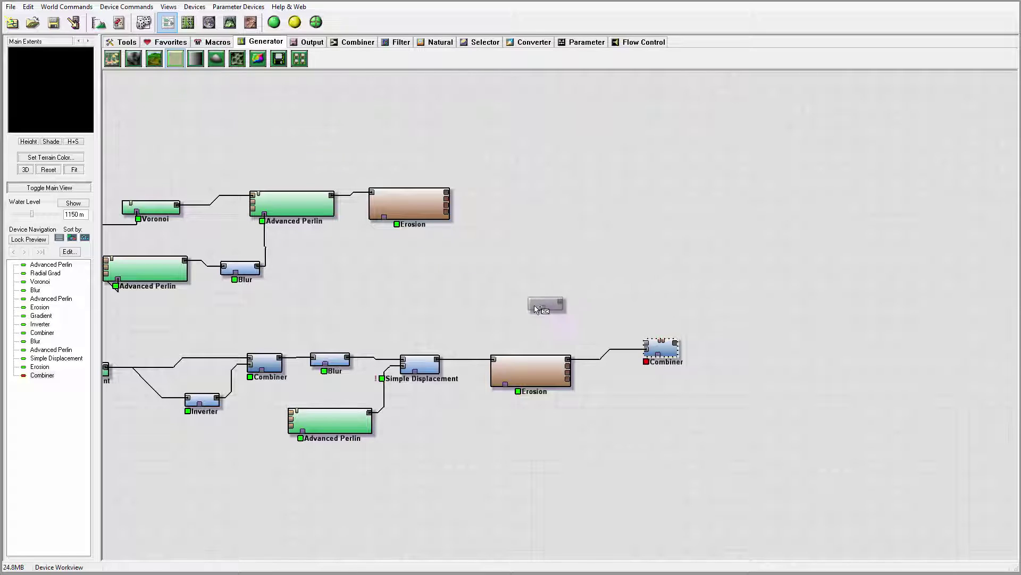
{"action": "left_click", "coordinate": [548, 307]}
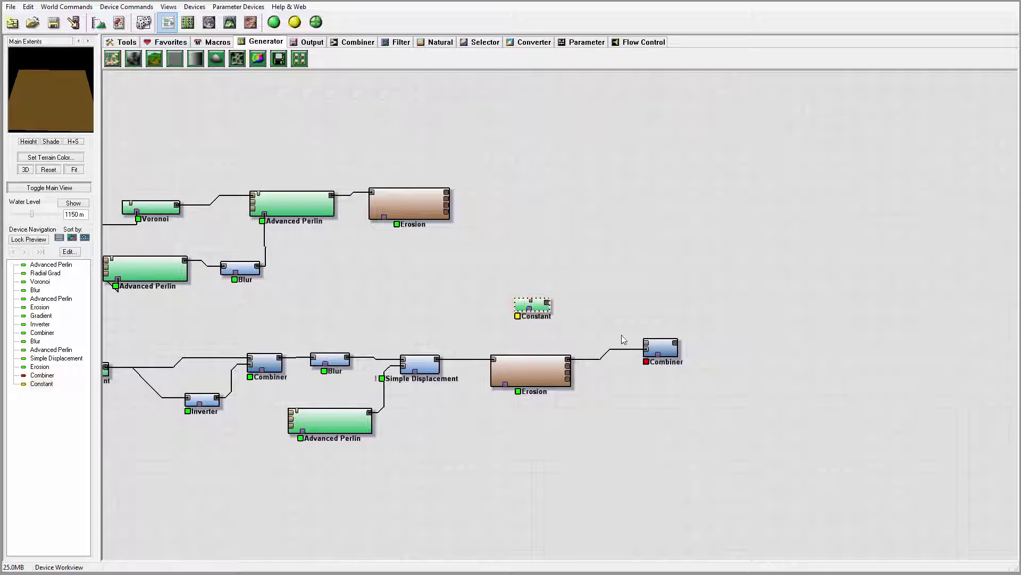
{"action": "left_click_drag", "start_coordinate": [548, 307], "coordinate": [670, 349]}
{"action": "double_click", "coordinate": [670, 351]}
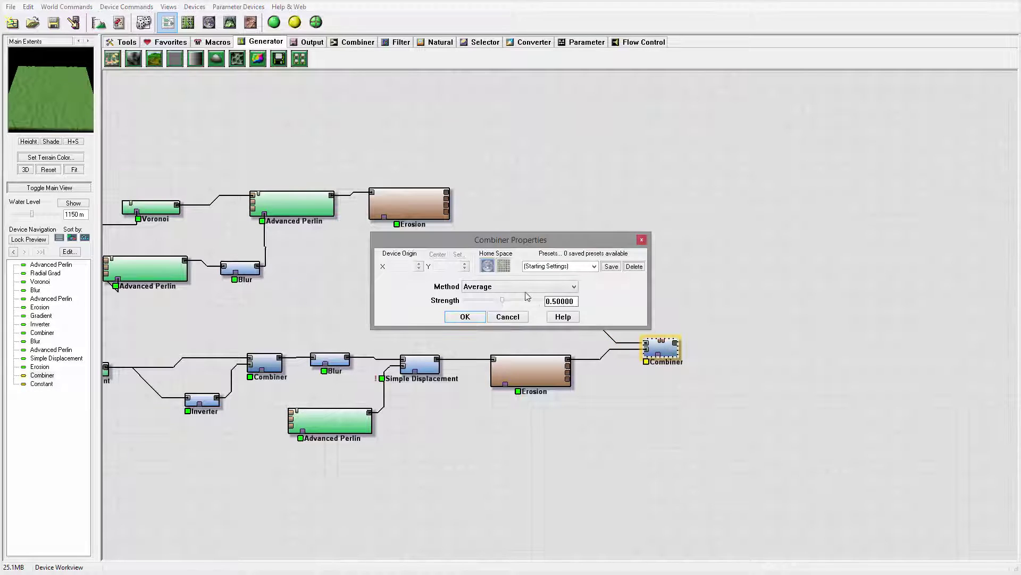
{"action": "mouse_move", "coordinate": [505, 303]}
{"action": "left_mouse_down"}
{"action": "mouse_move", "coordinate": [517, 303]}
{"action": "mouse_move", "coordinate": [469, 303]}
{"action": "mouse_move", "coordinate": [543, 302]}
{"action": "mouse_move", "coordinate": [511, 301]}
{"action": "left_mouse_up"}
{"action": "left_click", "coordinate": [470, 317]}
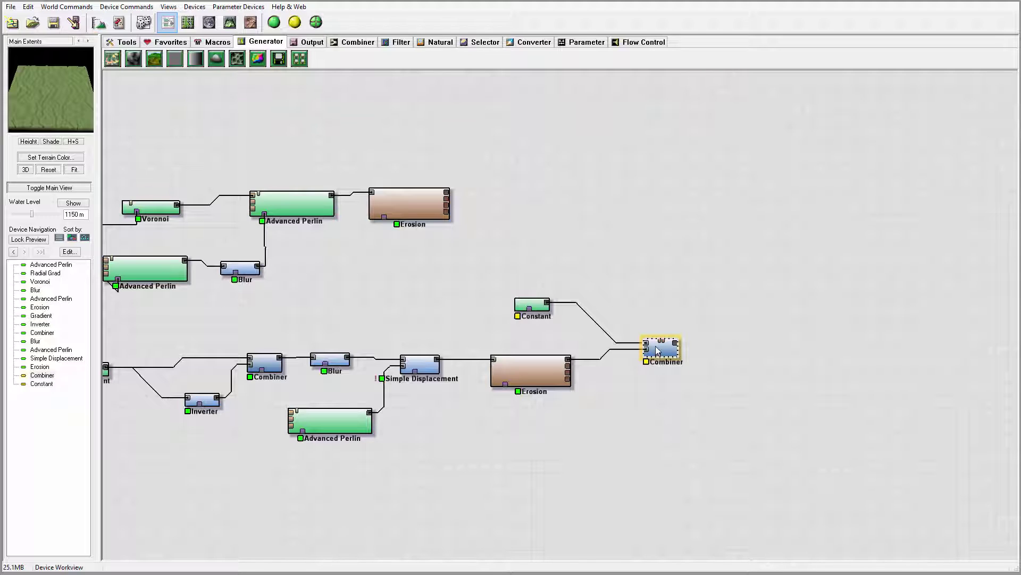
{"action": "left_click", "coordinate": [382, 202]}
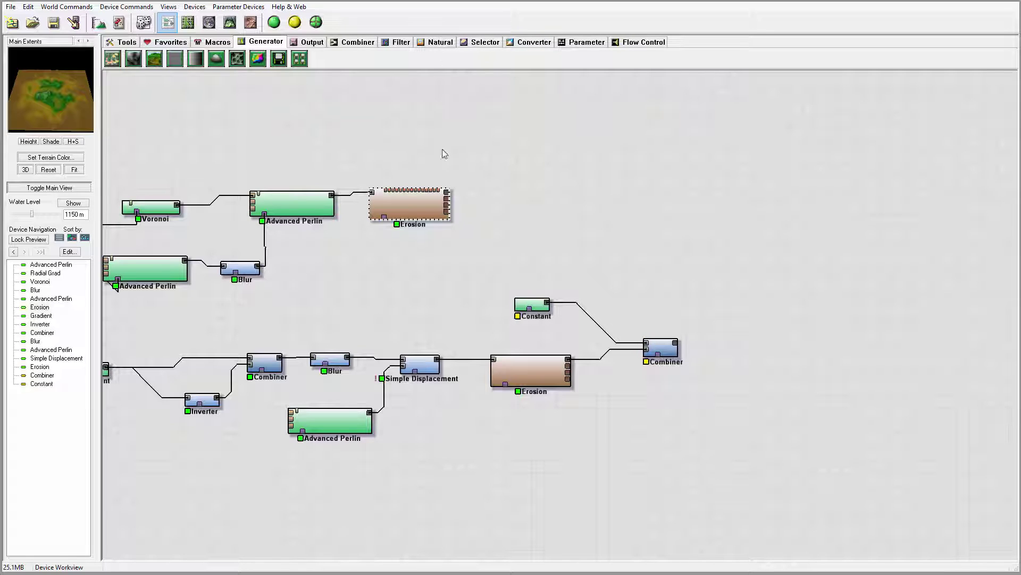
Wire the upper Erosion output into the Combiner and set its method to Max at Strength 1.00.
{"action": "left_click_drag", "start_coordinate": [448, 192], "coordinate": [658, 361]}
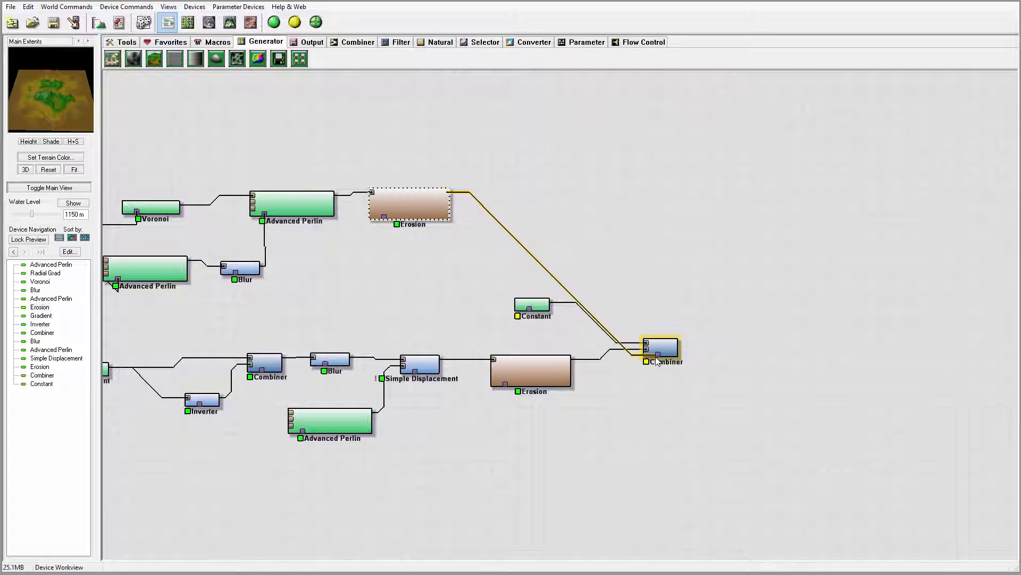
{"action": "left_click", "coordinate": [665, 352]}
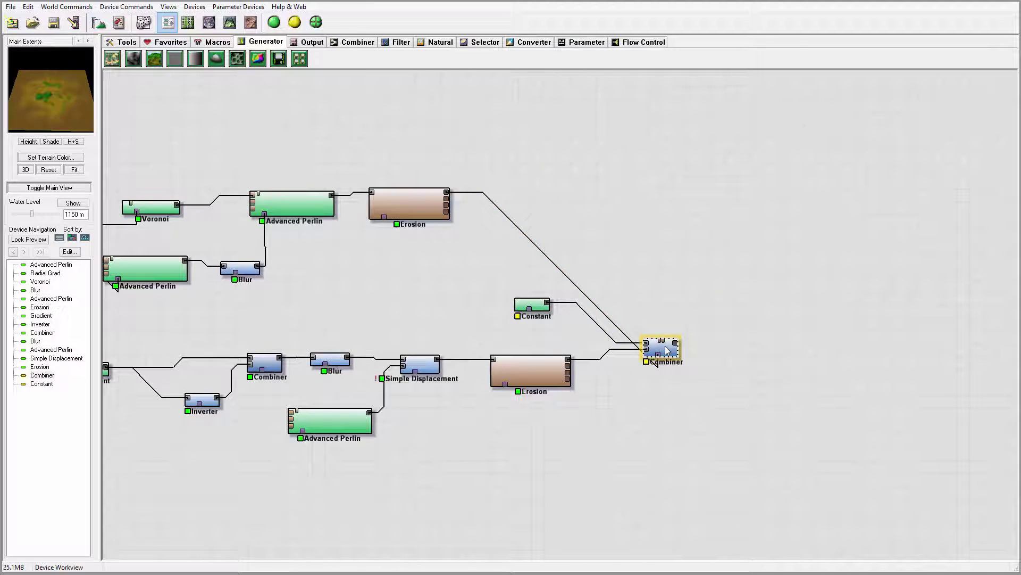
{"action": "double_click", "coordinate": [666, 350]}
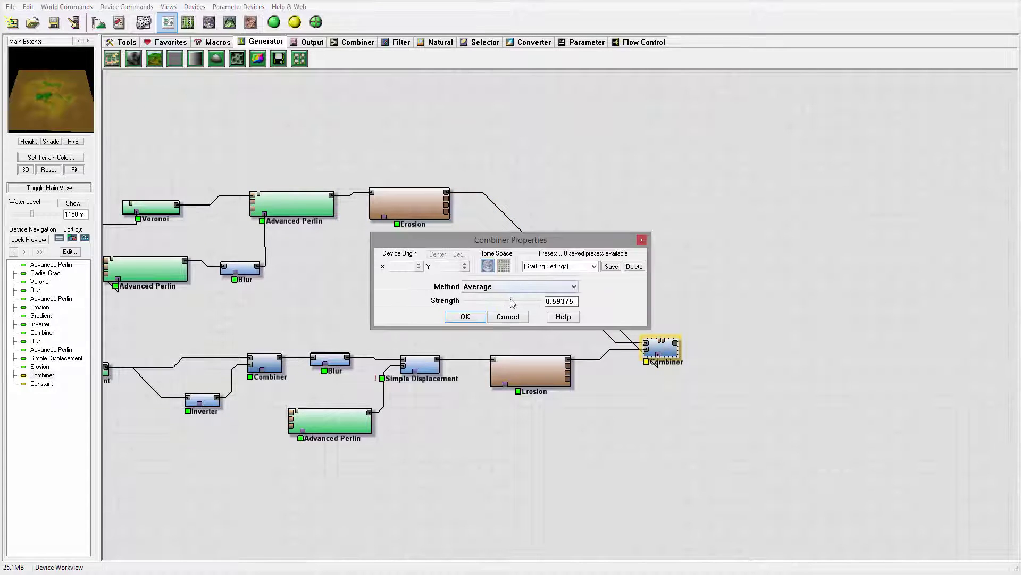
{"action": "left_click_drag", "start_coordinate": [512, 302], "coordinate": [538, 301]}
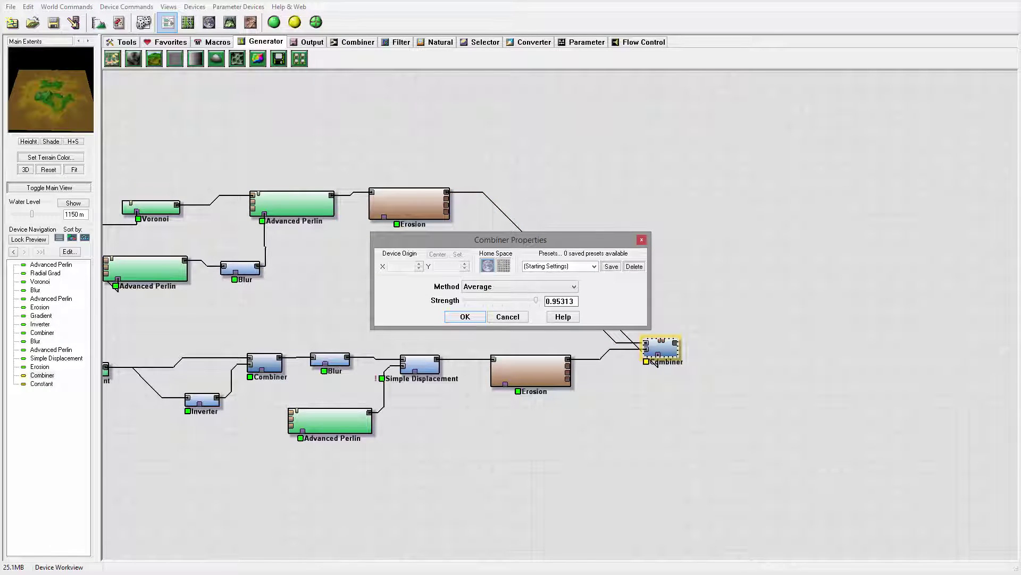
{"action": "key", "text": "Return"}
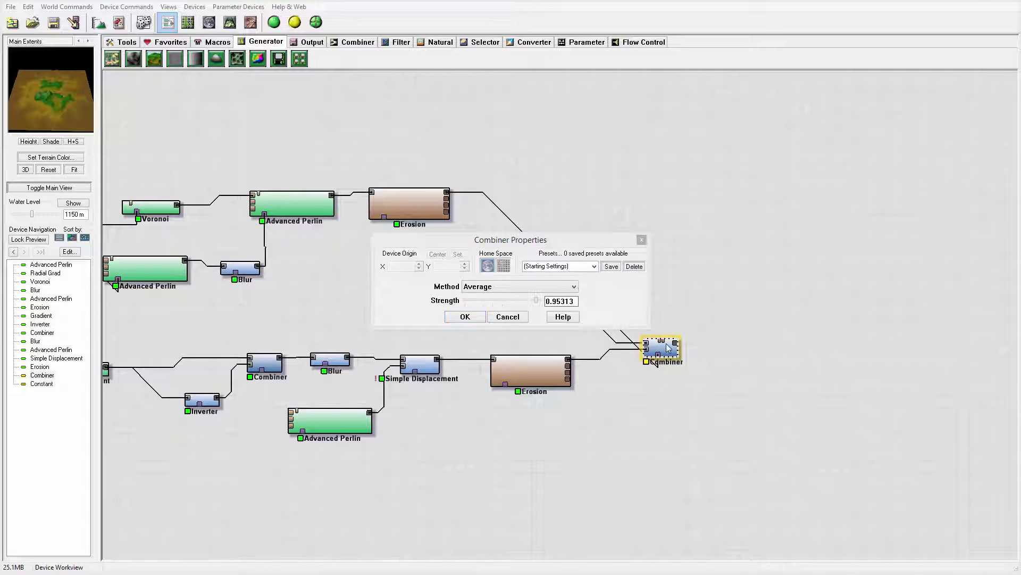
{"action": "left_click", "coordinate": [543, 287]}
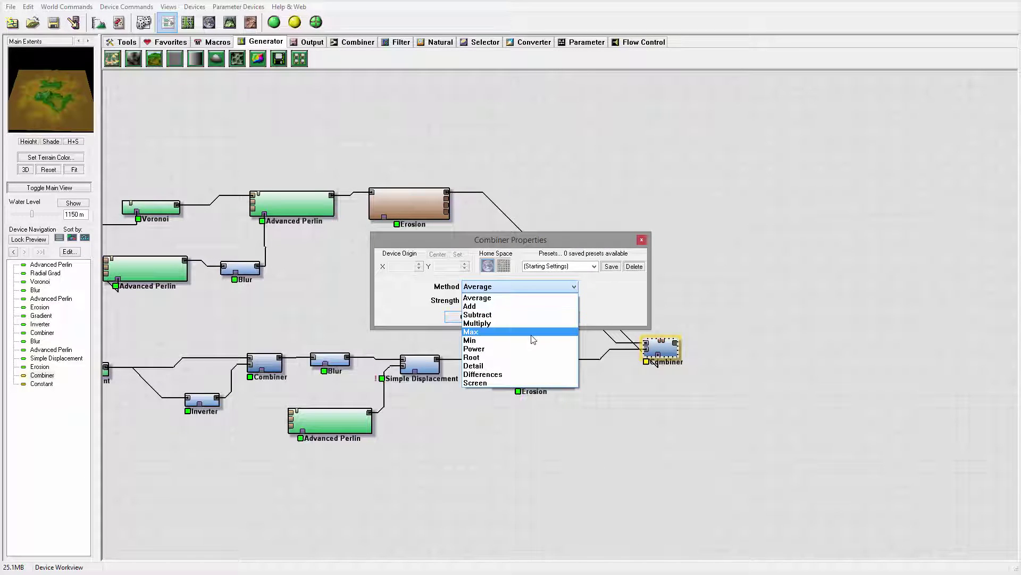
{"action": "left_click", "coordinate": [534, 332]}
{"action": "mouse_move", "coordinate": [537, 304]}
{"action": "left_mouse_down"}
{"action": "mouse_move", "coordinate": [450, 301]}
{"action": "mouse_move", "coordinate": [539, 300]}
{"action": "left_mouse_up"}
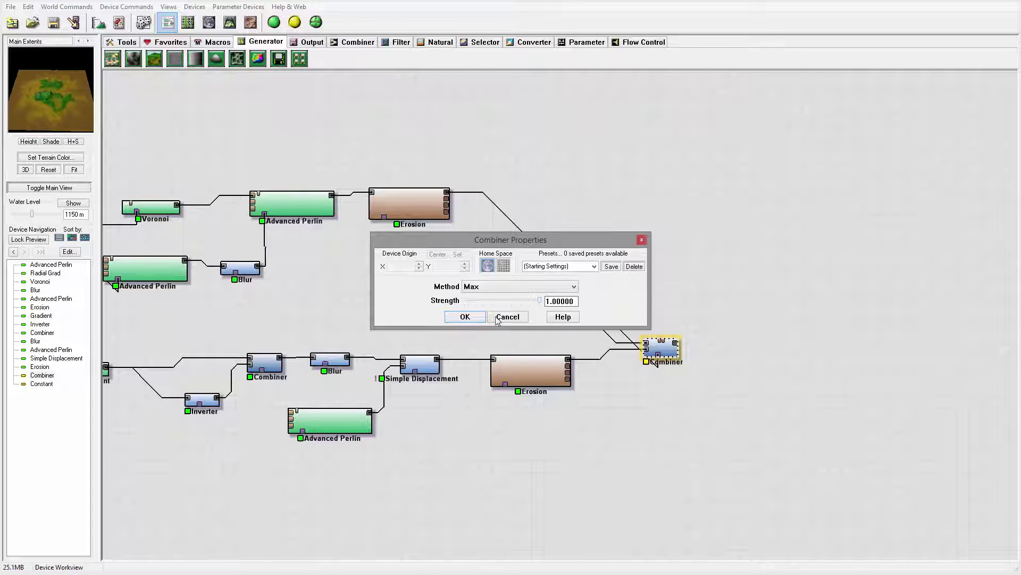
{"action": "left_click", "coordinate": [464, 317]}
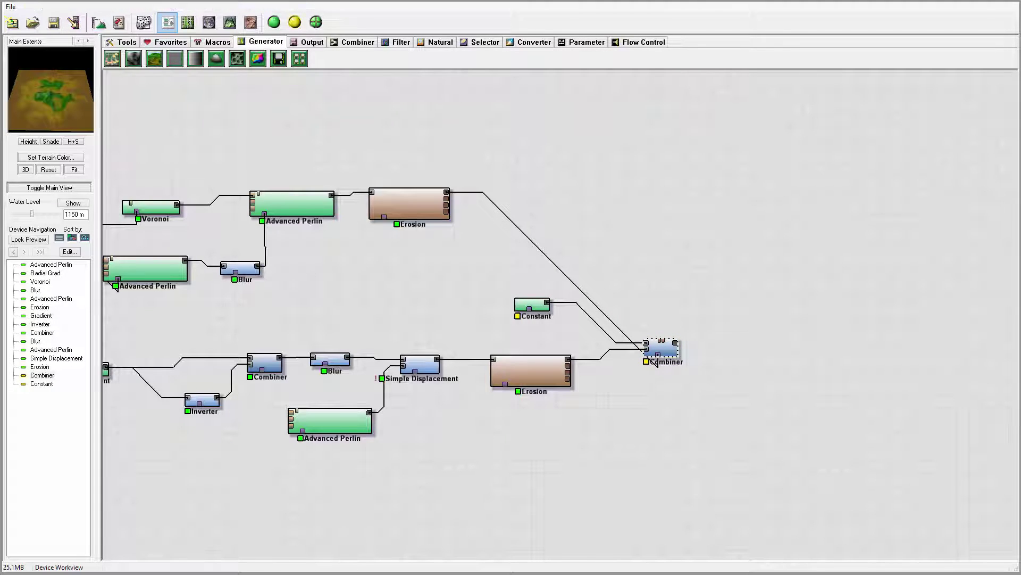
Nudge the Constant node and drop an Inverter onto the upper Erosion–Combiner wire.
{"action": "left_click_drag", "start_coordinate": [529, 305], "coordinate": [516, 319]}
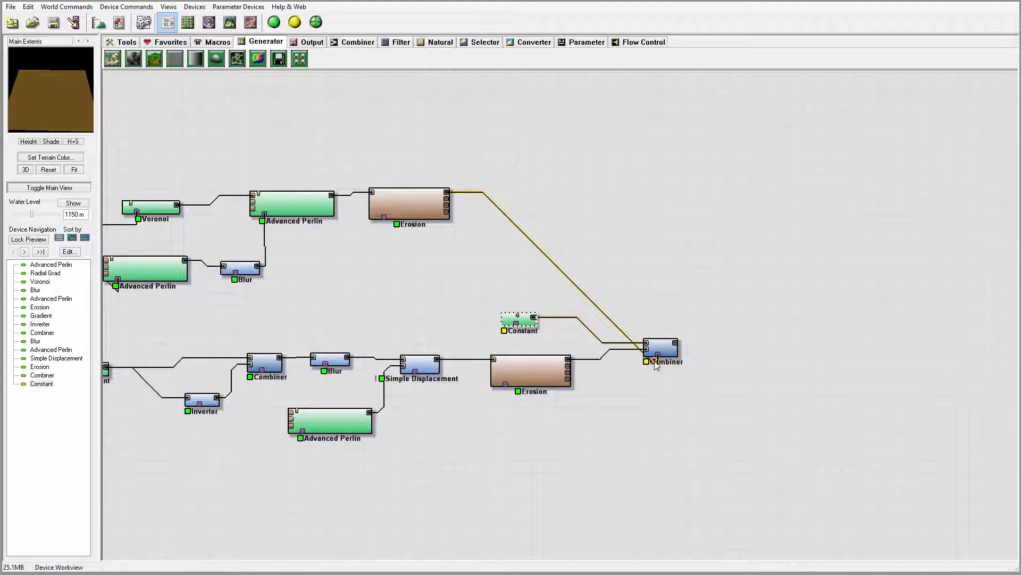
{"action": "left_click", "coordinate": [399, 202]}
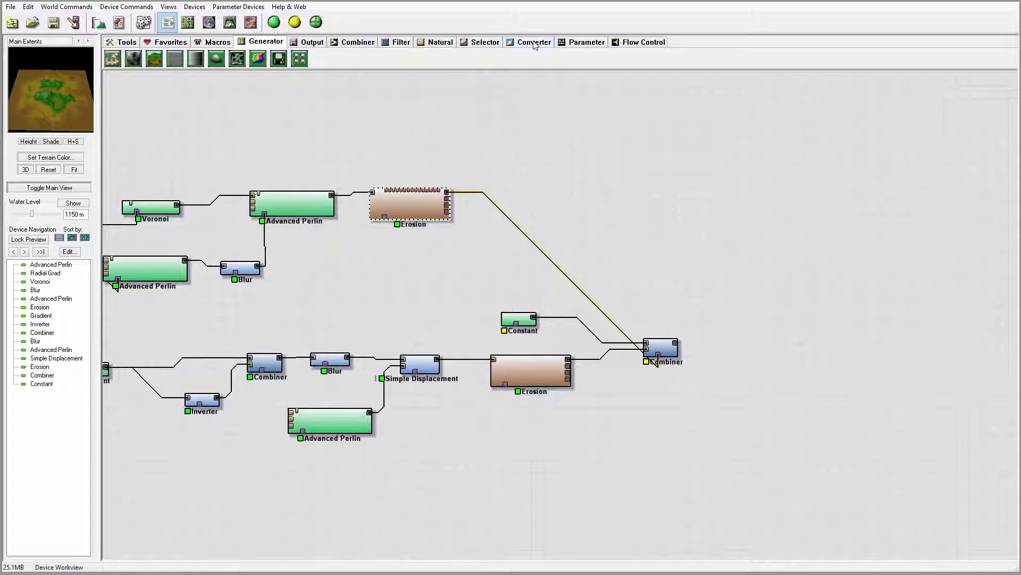
{"action": "left_click", "coordinate": [399, 42]}
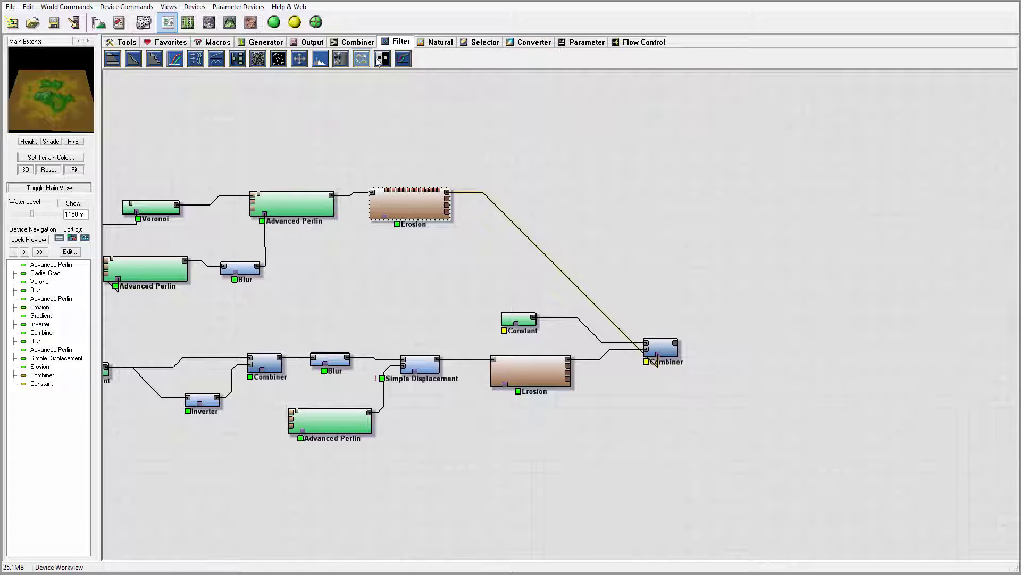
{"action": "left_click_drag", "start_coordinate": [378, 61], "coordinate": [570, 282]}
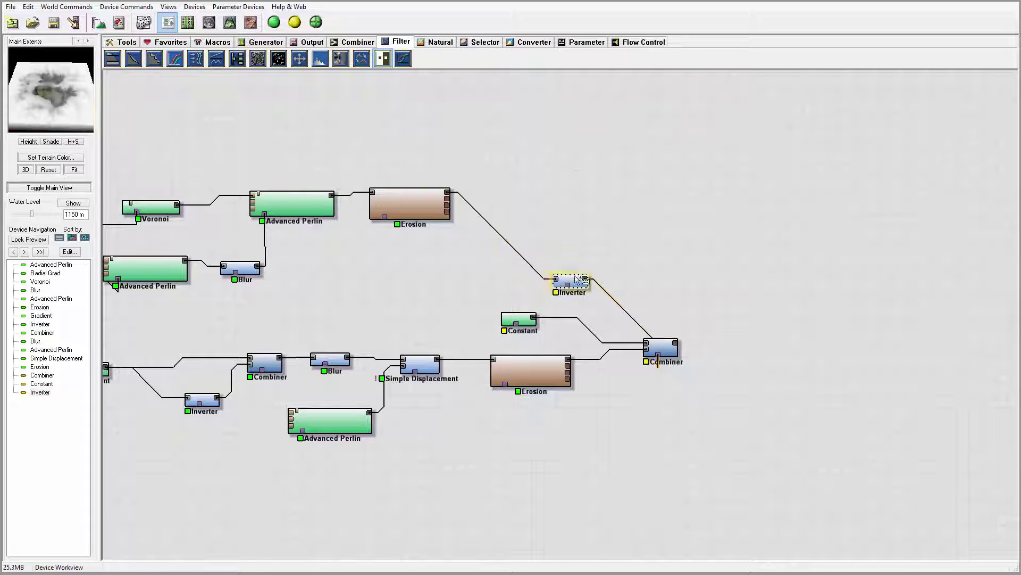
Try a lower Combiner Strength, then cancel to keep it at 1.00.
{"action": "left_click", "coordinate": [673, 355]}
{"action": "double_click", "coordinate": [673, 355]}
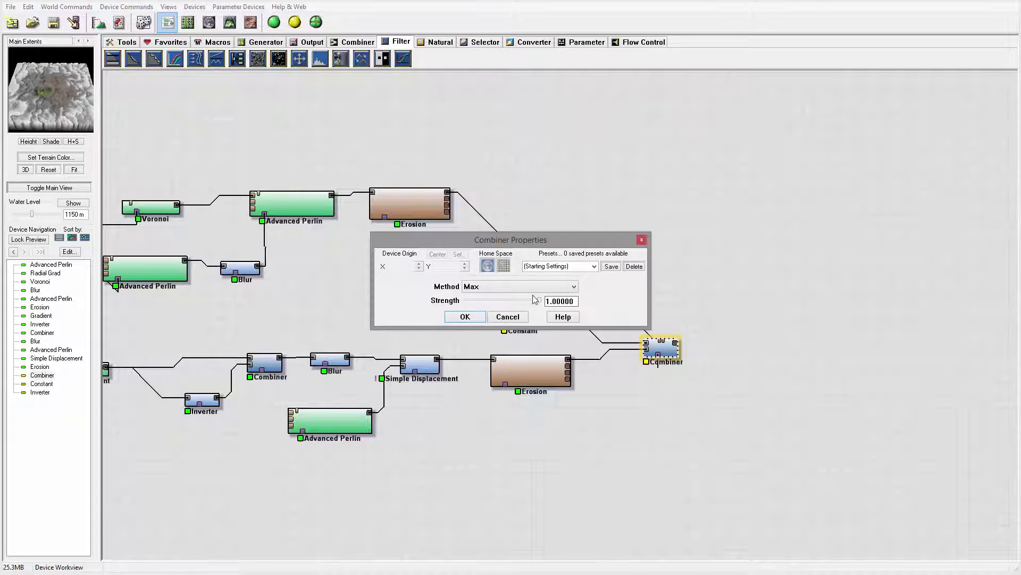
{"action": "left_click_drag", "start_coordinate": [538, 302], "coordinate": [489, 299]}
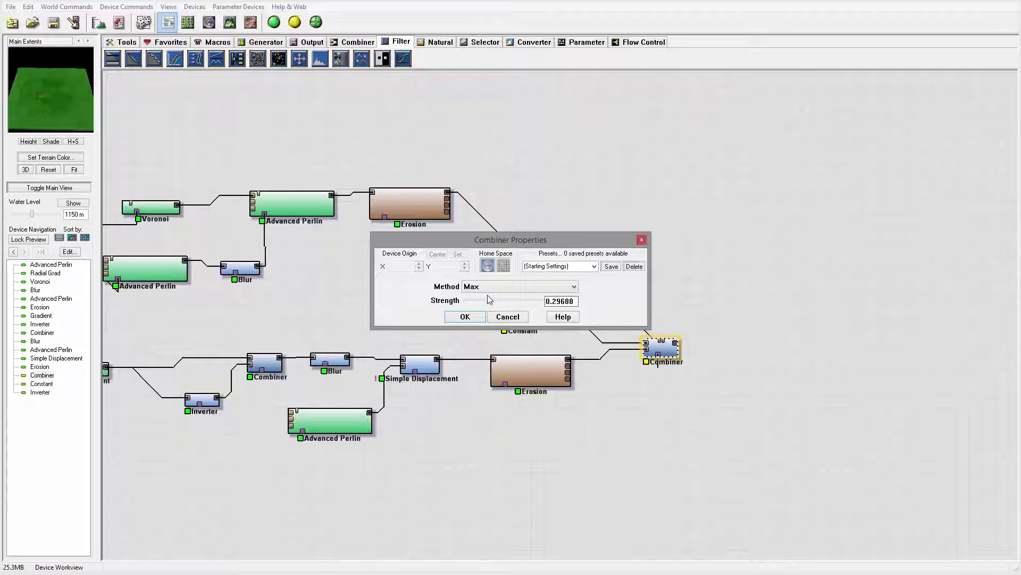
{"action": "left_click", "coordinate": [507, 317]}
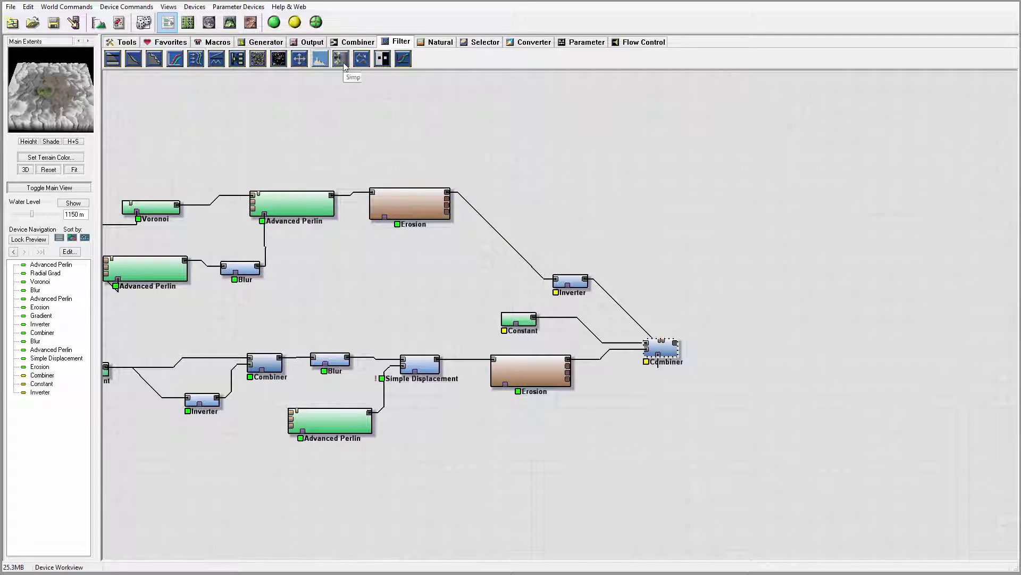
Insert an Expander before the Inverter set to Max, Hybrid (fast) filter, distance 30.
{"action": "left_click_drag", "start_coordinate": [359, 62], "coordinate": [507, 242]}
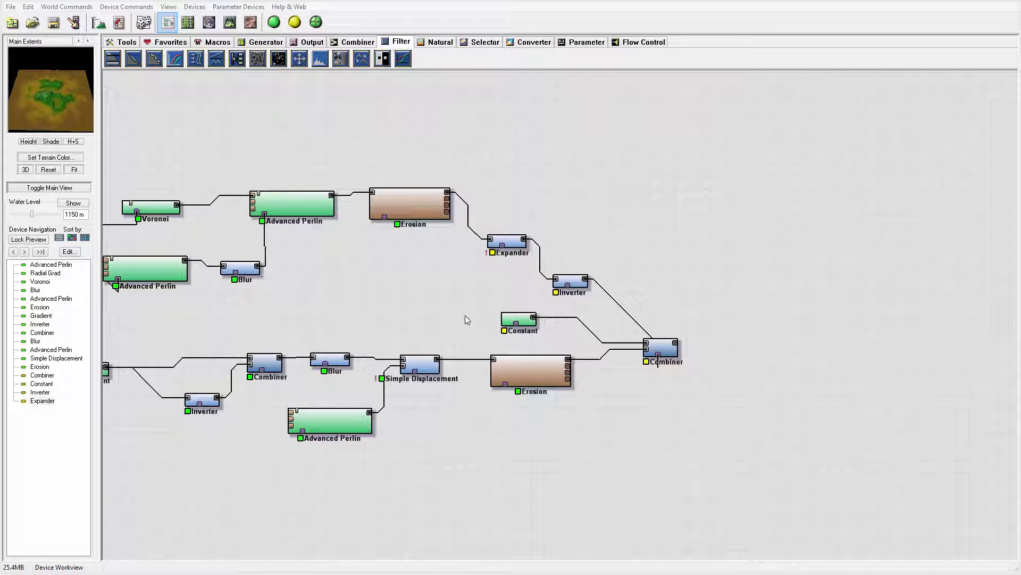
{"action": "double_click", "coordinate": [516, 242]}
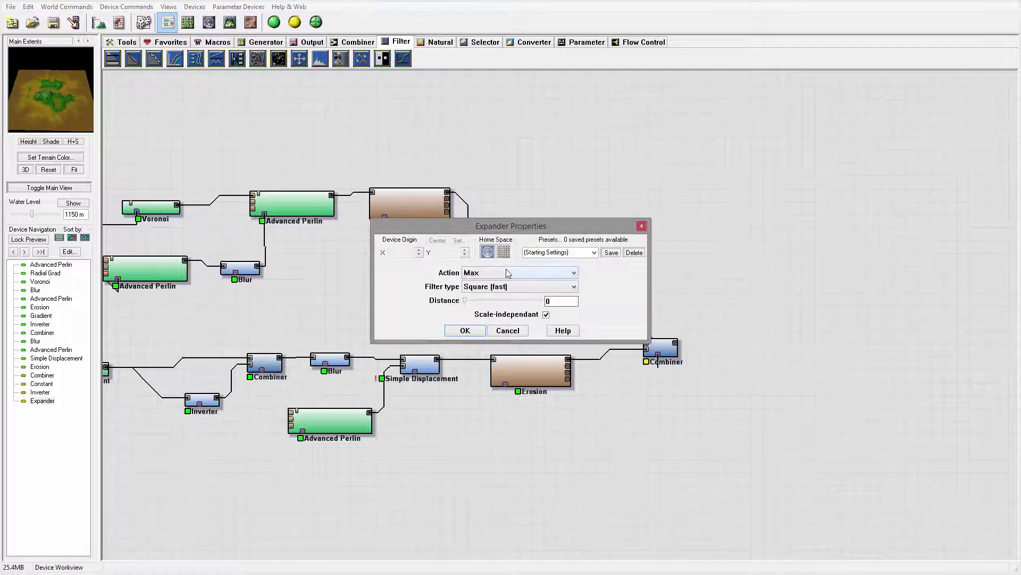
{"action": "left_click", "coordinate": [498, 289]}
{"action": "left_click", "coordinate": [498, 311]}
{"action": "left_click_drag", "start_coordinate": [511, 301], "coordinate": [531, 306]}
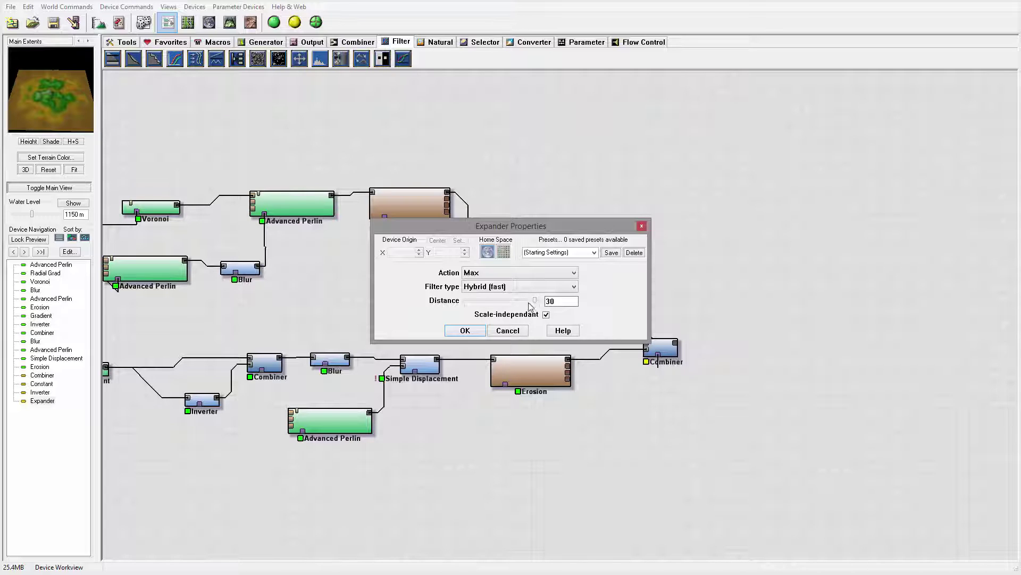
{"action": "left_click", "coordinate": [463, 330]}
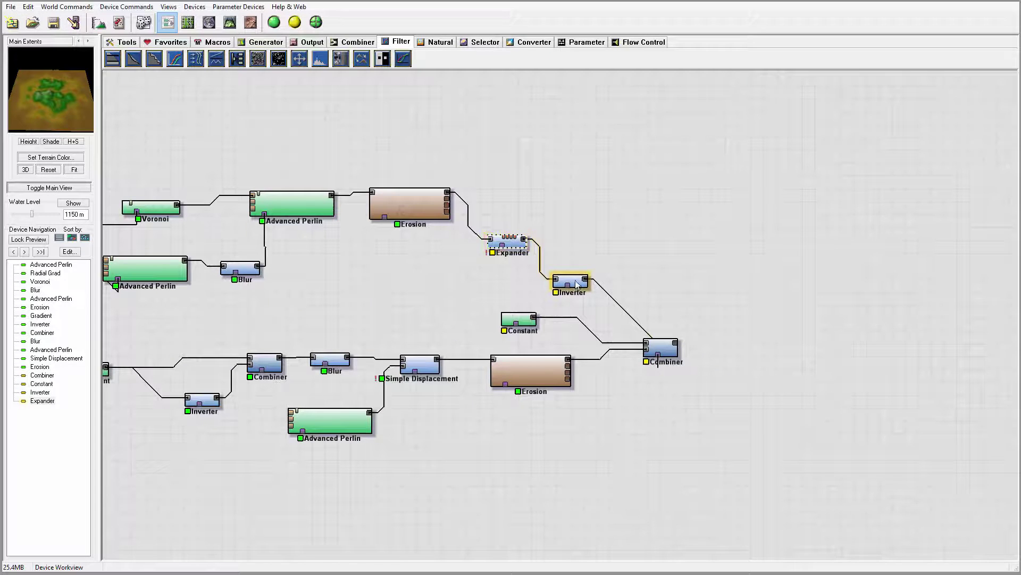
Preview the masking Combiner and lower its Max blend Strength to about 0.34.
{"action": "left_click", "coordinate": [674, 347]}
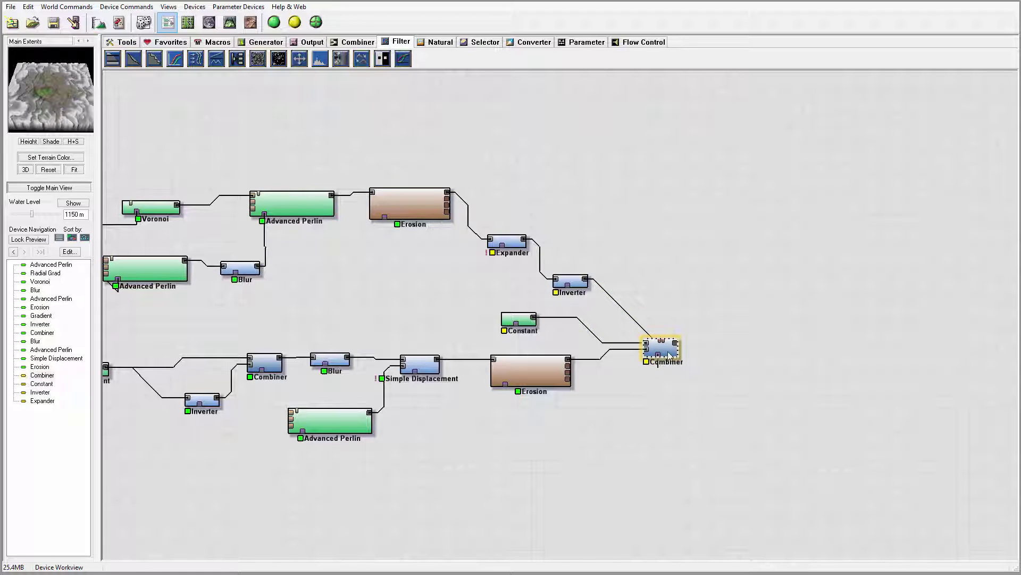
{"action": "double_click", "coordinate": [662, 349]}
{"action": "left_click_drag", "start_coordinate": [534, 303], "coordinate": [491, 292]}
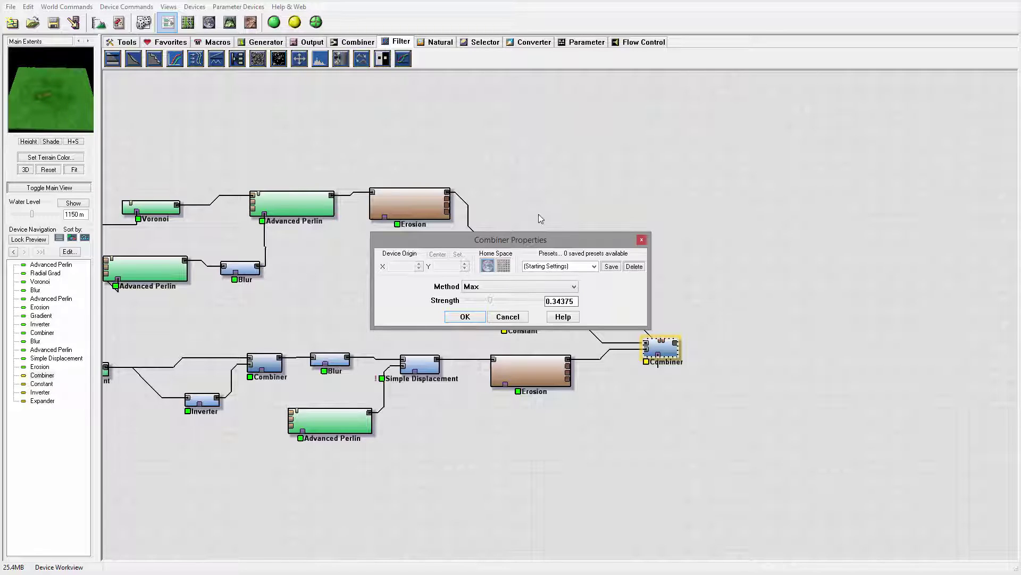
{"action": "left_click", "coordinate": [465, 316]}
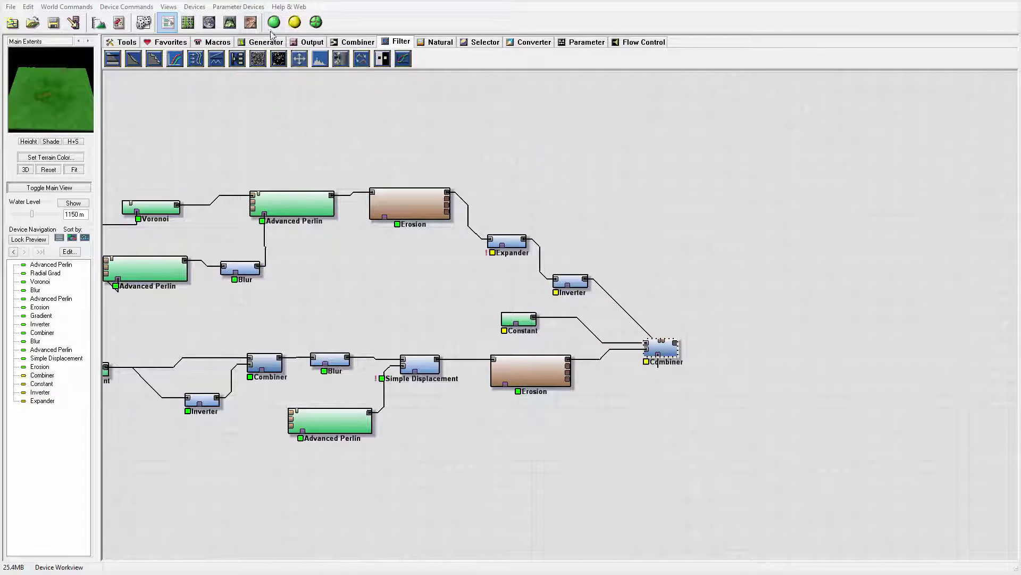
Place a new Combiner and wire the upper Erosion and middle Combiner into it.
{"action": "left_click", "coordinate": [359, 43]}
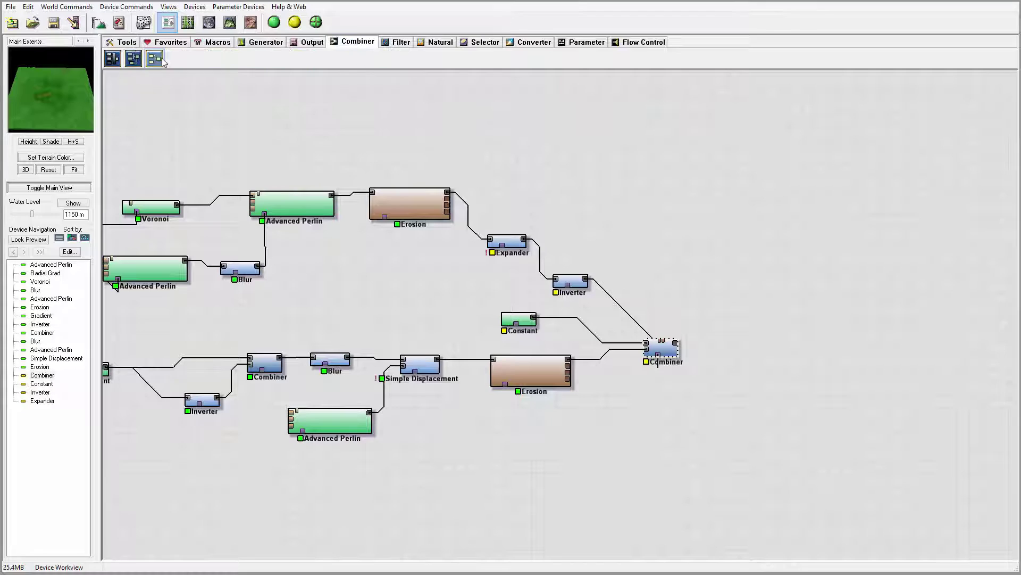
{"action": "left_click", "coordinate": [155, 58]}
{"action": "left_click", "coordinate": [742, 343]}
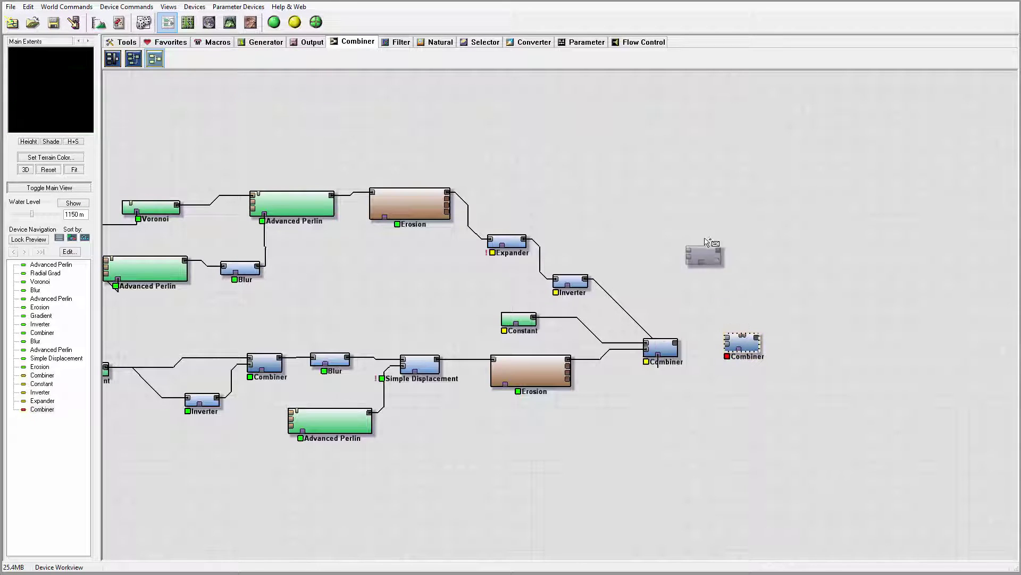
{"action": "left_click_drag", "start_coordinate": [447, 195], "coordinate": [727, 341]}
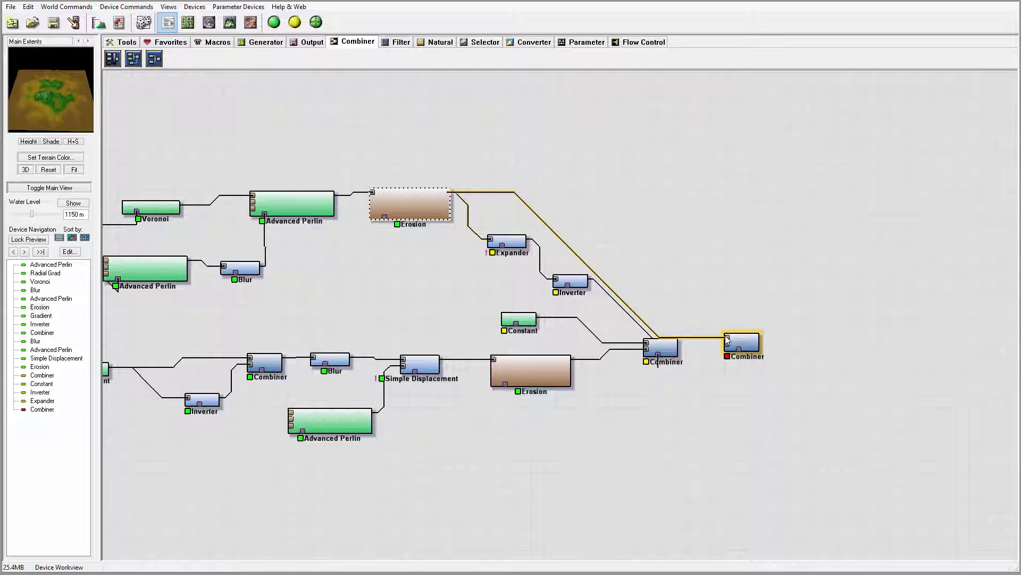
{"action": "left_click_drag", "start_coordinate": [679, 347], "coordinate": [723, 345]}
{"action": "left_click_drag", "start_coordinate": [661, 351], "coordinate": [646, 369]}
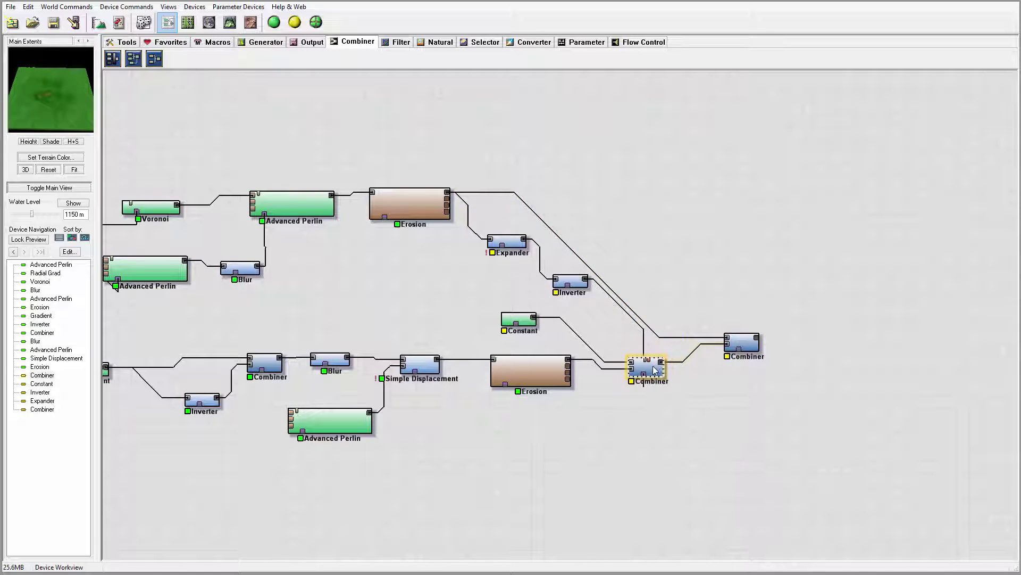
Set the new Combiner's method to Max with Strength 1.00.
{"action": "left_click", "coordinate": [744, 344]}
{"action": "double_click", "coordinate": [744, 344]}
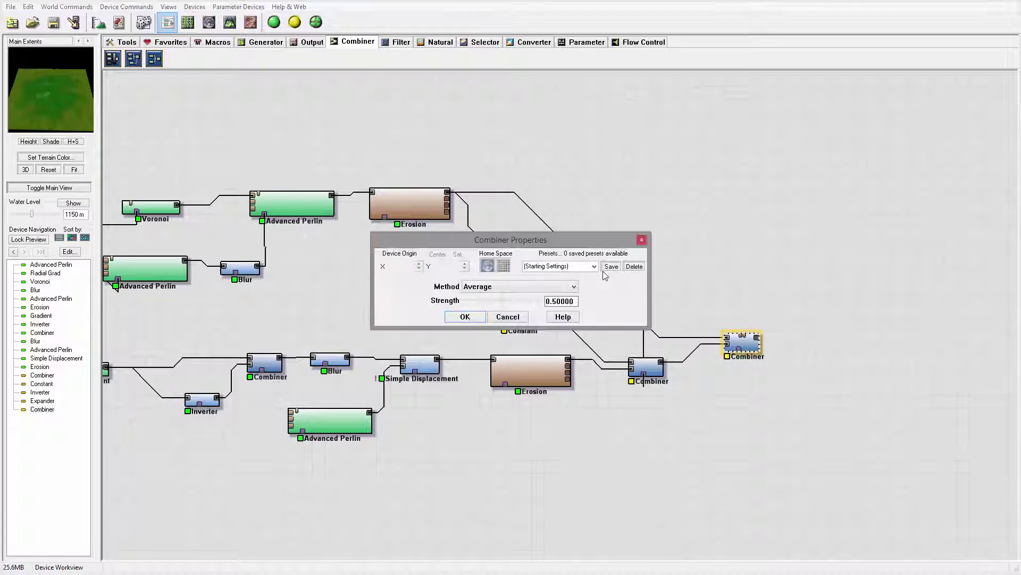
{"action": "left_click", "coordinate": [540, 286]}
{"action": "left_click", "coordinate": [499, 332]}
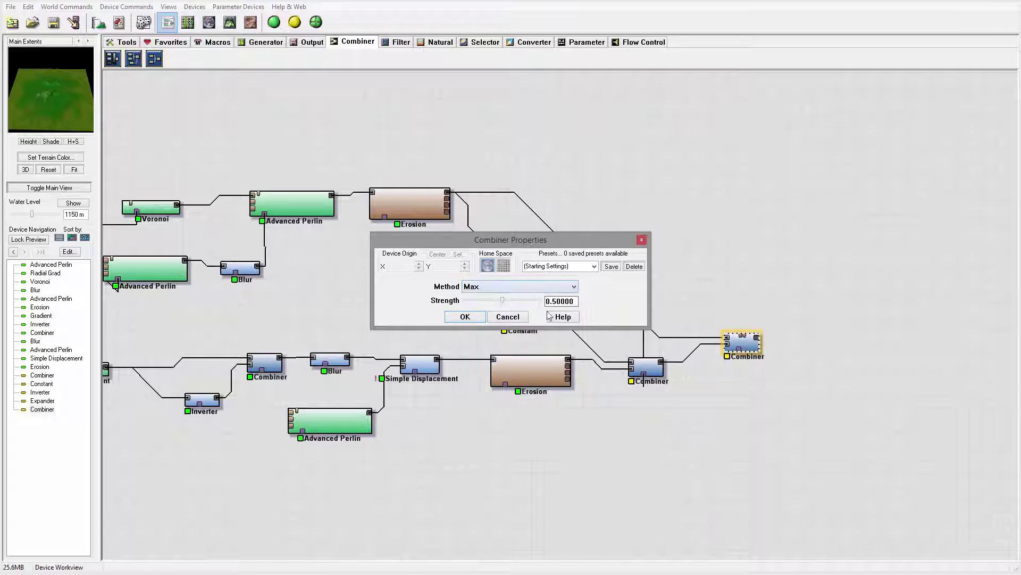
{"action": "left_click_drag", "start_coordinate": [503, 301], "coordinate": [537, 294]}
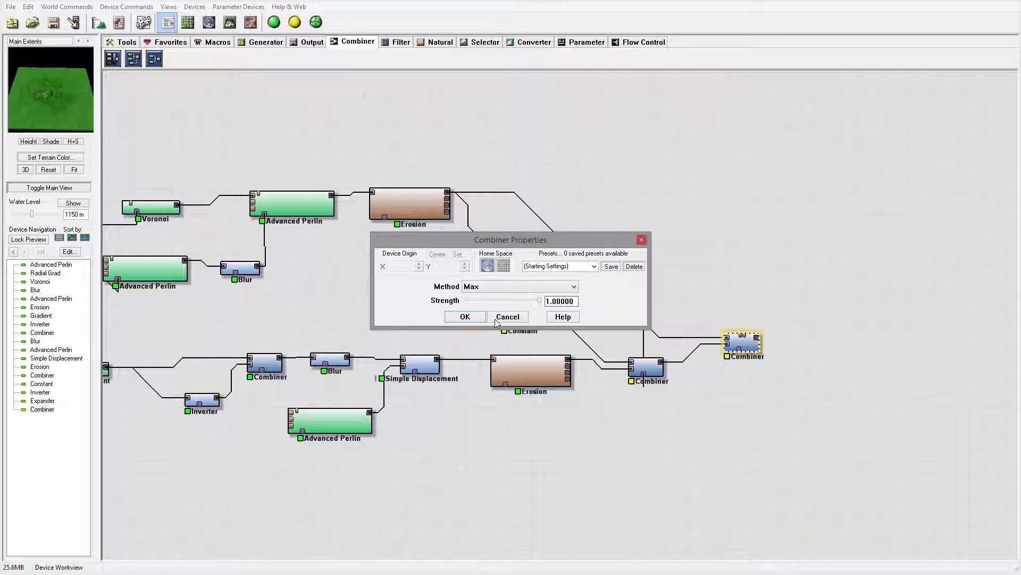
{"action": "left_click", "coordinate": [465, 316]}
Lock preview on the final Combiner, set masking Combiner Strength to about 0.39, then unlock.
{"action": "right_click", "coordinate": [746, 344]}
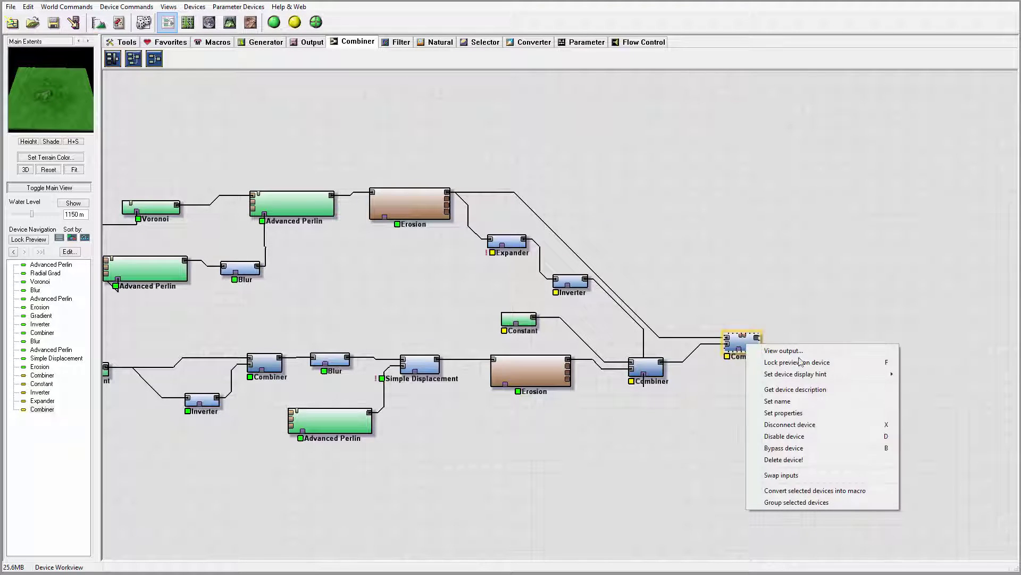
{"action": "left_click", "coordinate": [797, 362]}
{"action": "double_click", "coordinate": [646, 366]}
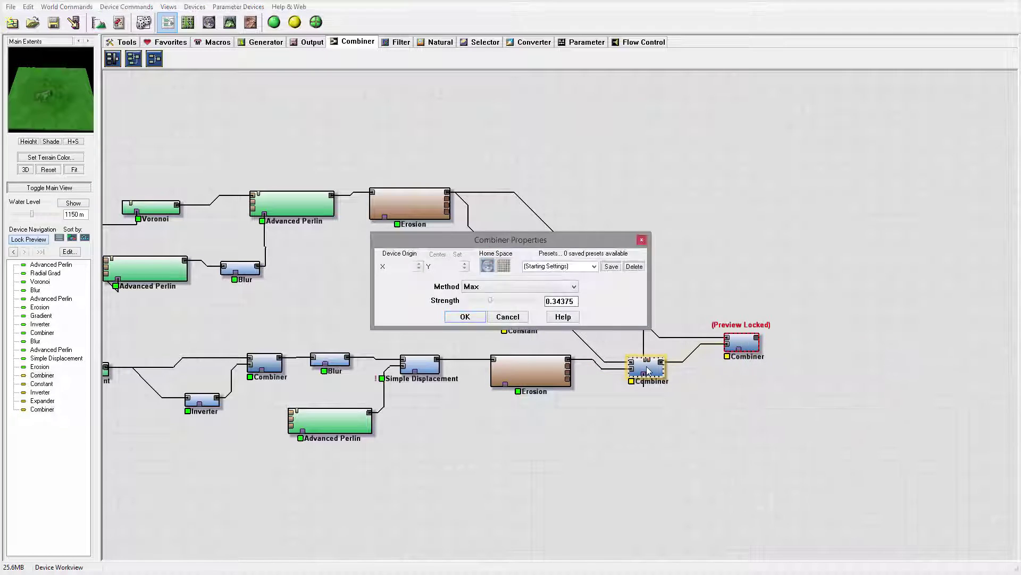
{"action": "mouse_move", "coordinate": [492, 303]}
{"action": "left_mouse_down"}
{"action": "mouse_move", "coordinate": [536, 301]}
{"action": "mouse_move", "coordinate": [512, 301]}
{"action": "left_mouse_up"}
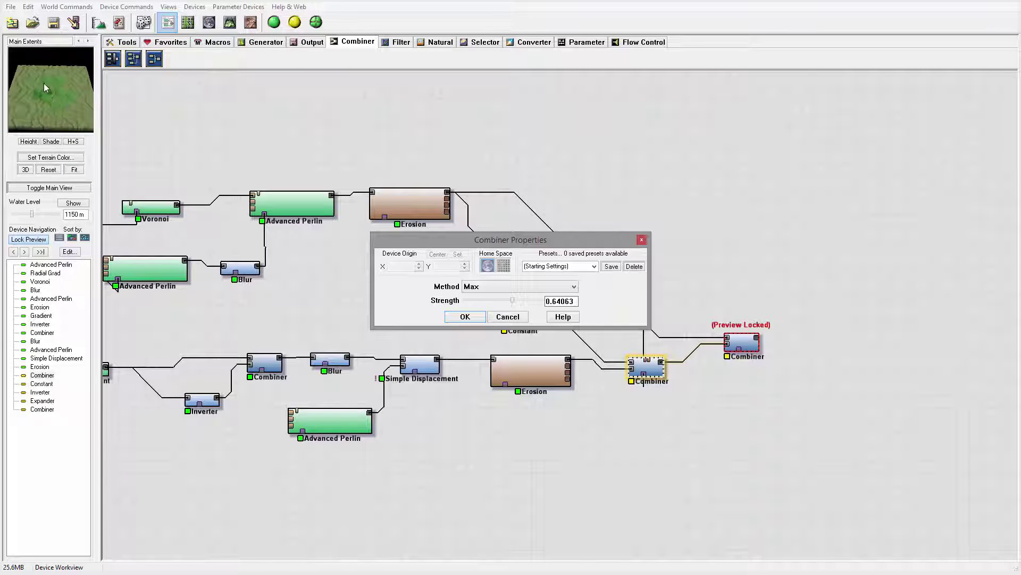
{"action": "left_click_drag", "start_coordinate": [513, 304], "coordinate": [493, 291]}
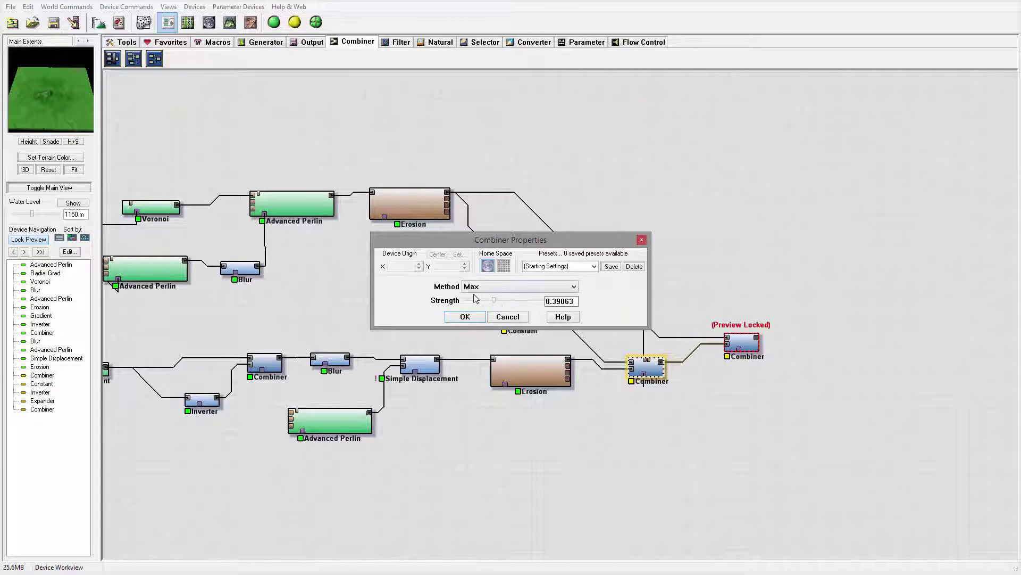
{"action": "left_click", "coordinate": [465, 317]}
{"action": "right_click", "coordinate": [739, 343]}
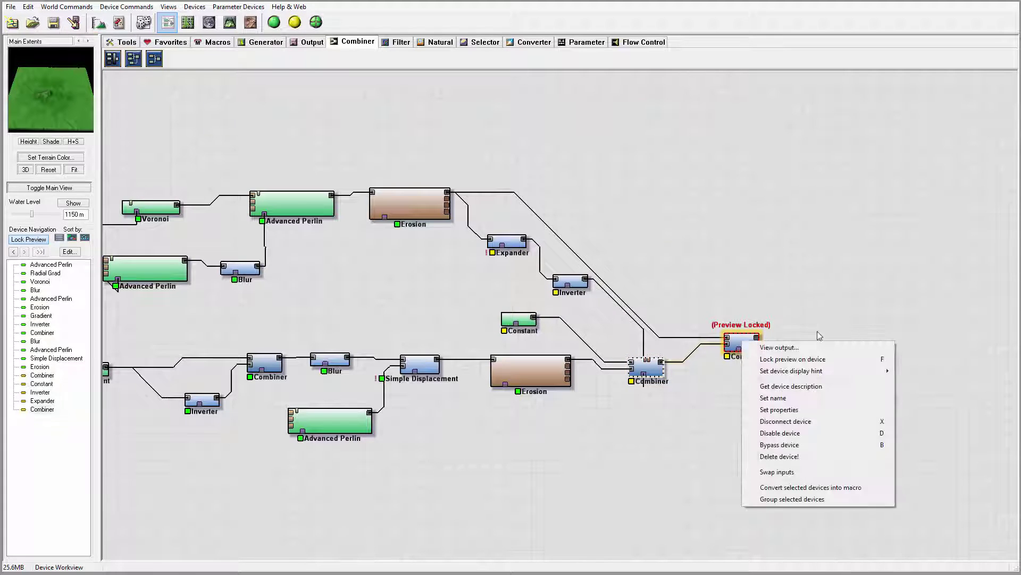
{"action": "left_click", "coordinate": [812, 360]}
Build the terrain in 3D view, orbit around it, and return to the device graph.
{"action": "left_click", "coordinate": [230, 22]}
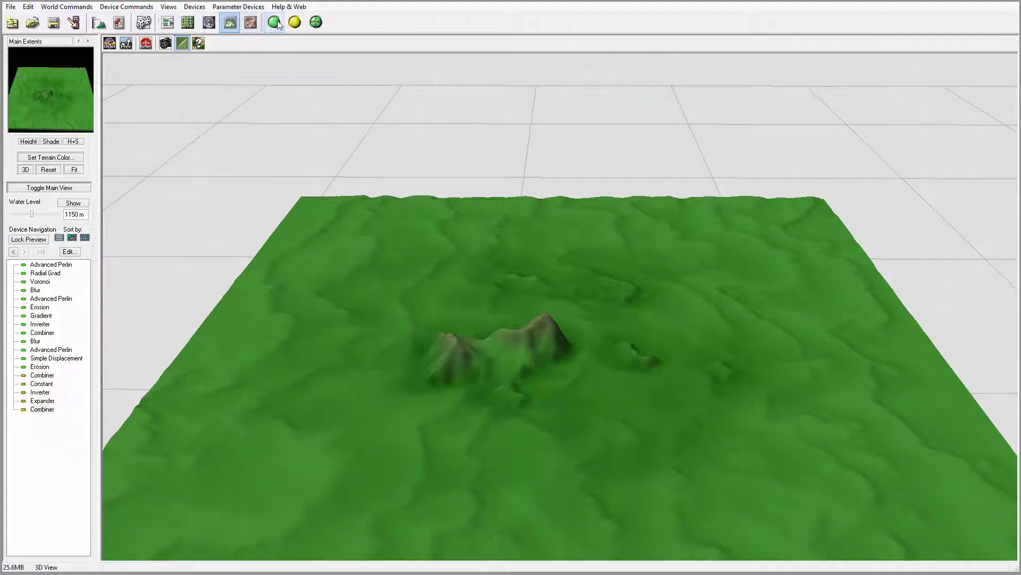
{"action": "left_click", "coordinate": [274, 21]}
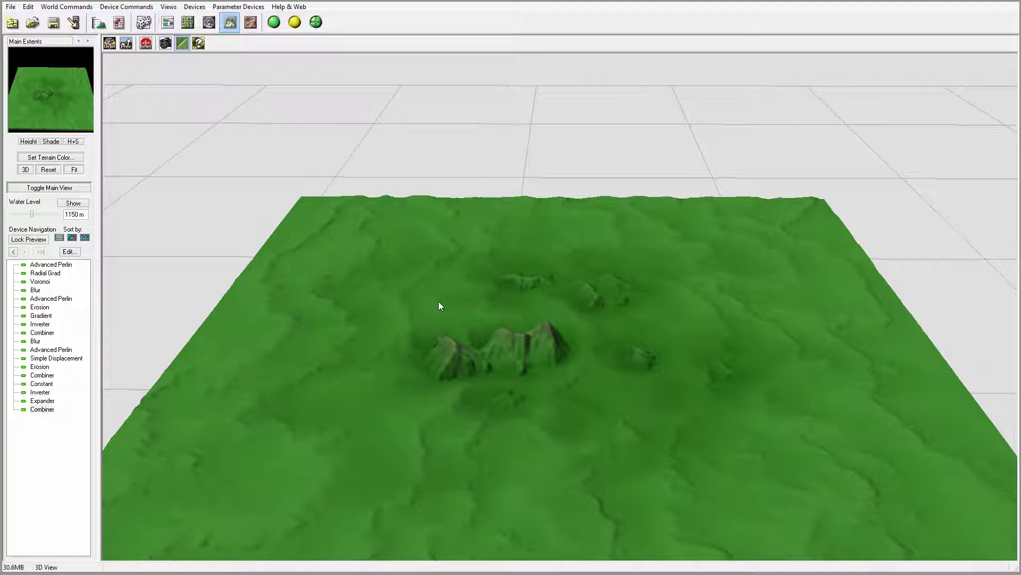
{"action": "left_click_drag", "start_coordinate": [439, 305], "coordinate": [382, 395]}
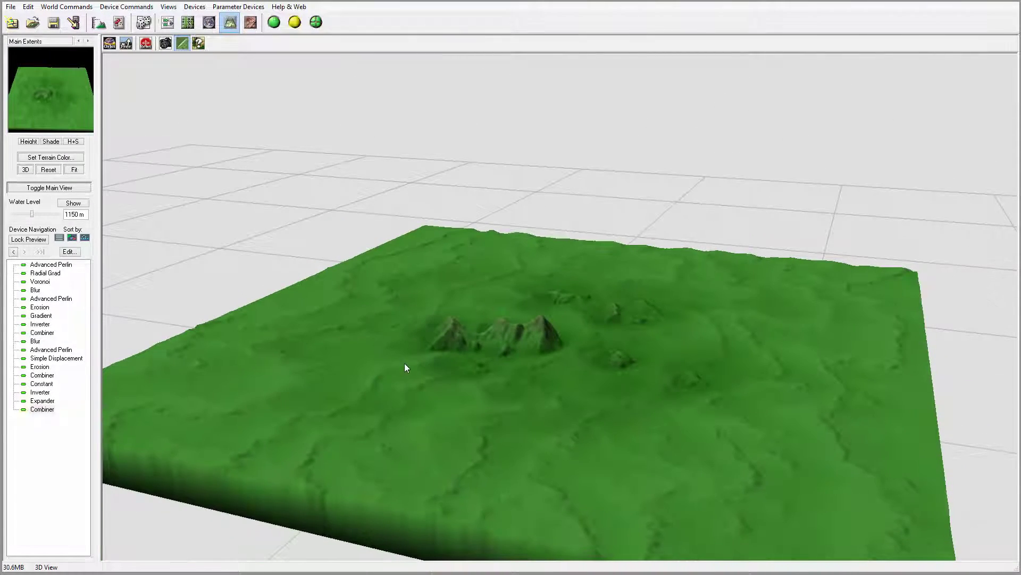
{"action": "left_click_drag", "start_coordinate": [406, 350], "coordinate": [648, 399]}
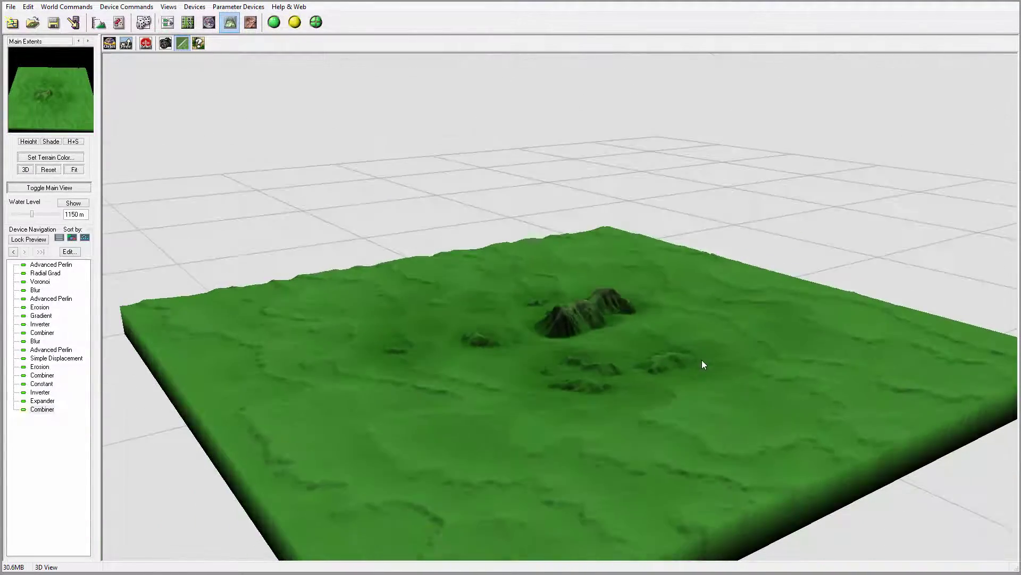
{"action": "left_click_drag", "start_coordinate": [701, 359], "coordinate": [589, 420]}
{"action": "left_click_drag", "start_coordinate": [663, 333], "coordinate": [537, 282]}
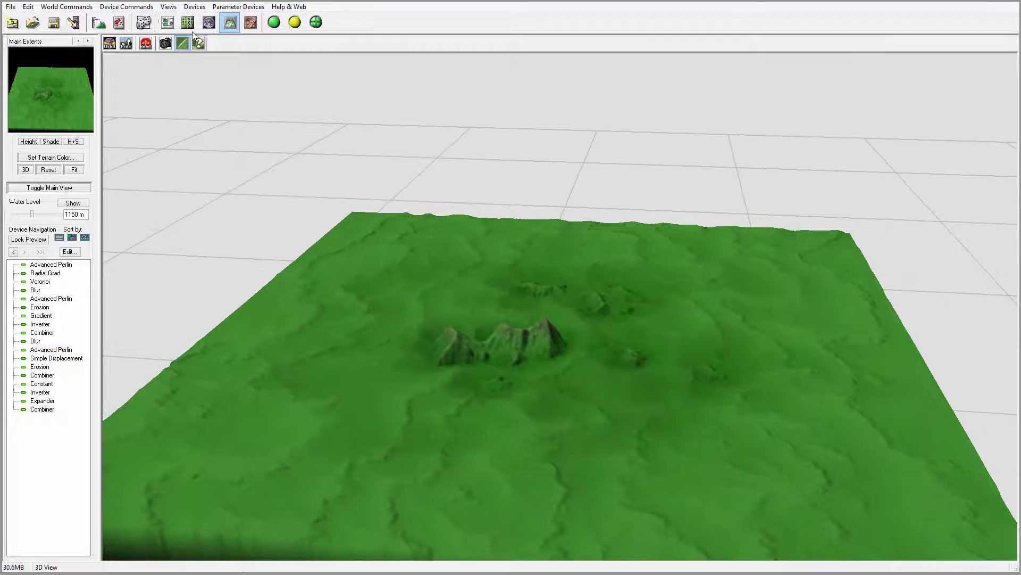
{"action": "left_click", "coordinate": [167, 22]}
Lower the masking Combiner's Strength to about 0.22.
{"action": "left_click", "coordinate": [649, 371]}
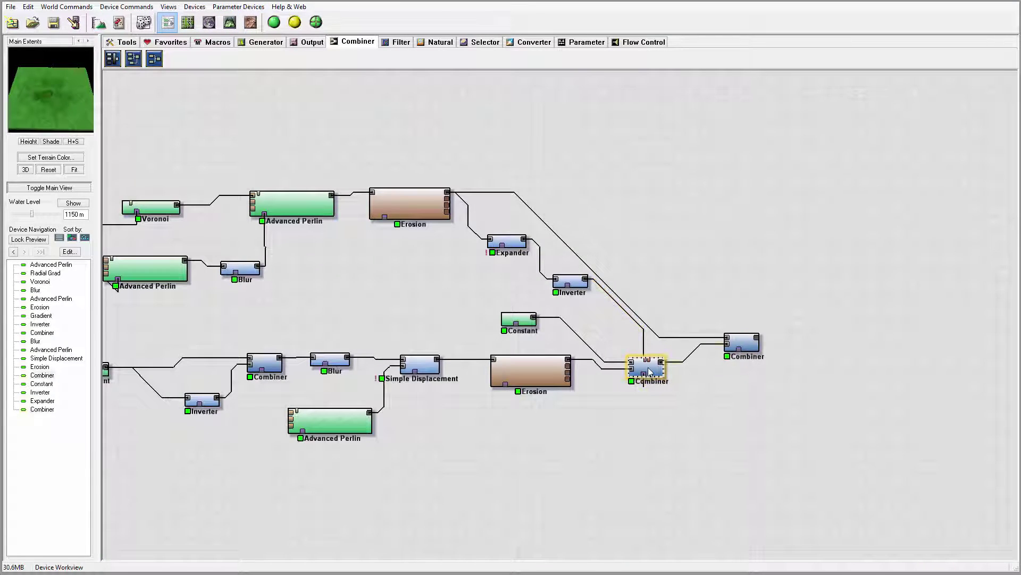
{"action": "double_click", "coordinate": [649, 370]}
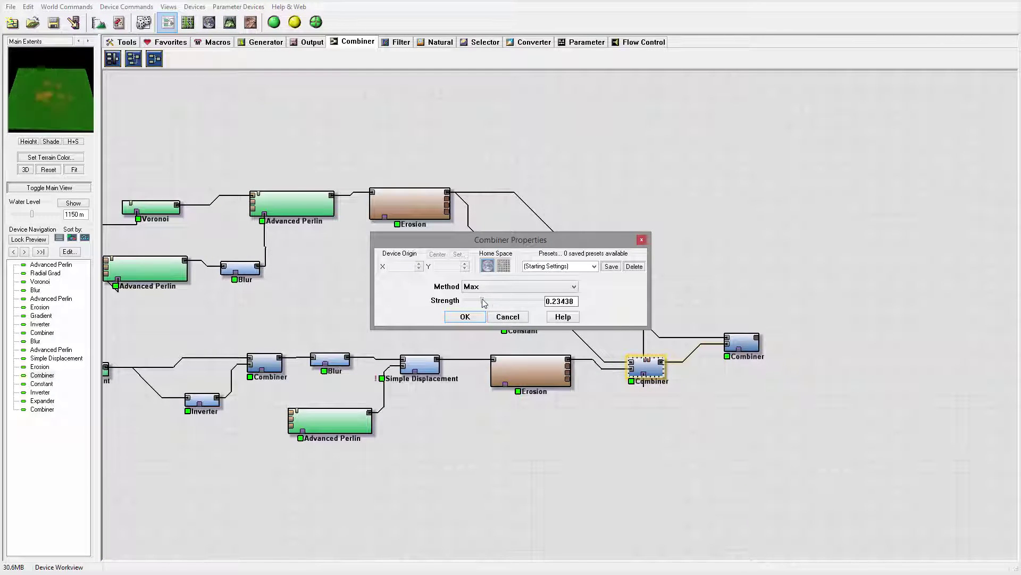
{"action": "left_click_drag", "start_coordinate": [483, 303], "coordinate": [483, 302]}
{"action": "left_click", "coordinate": [464, 318]}
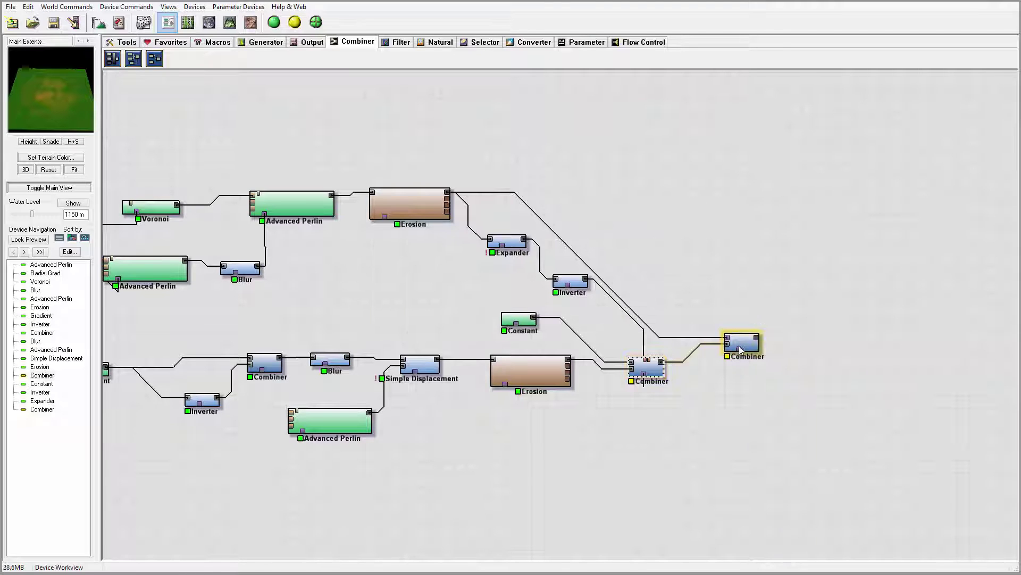
Rebuild the terrain in 3D view and orbit to inspect the raised plateaus.
{"action": "left_click", "coordinate": [230, 22]}
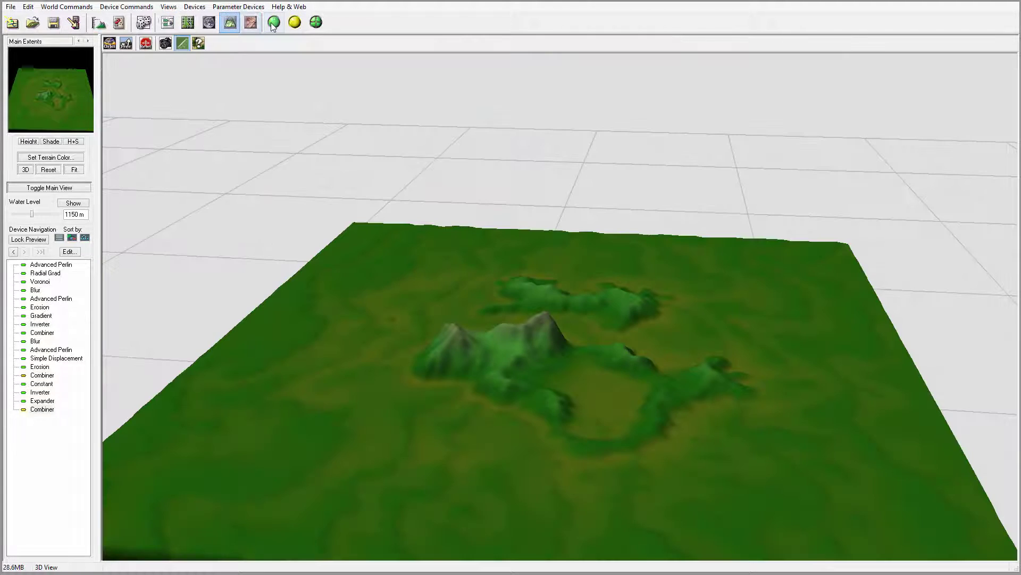
{"action": "left_click", "coordinate": [274, 22]}
{"action": "left_click_drag", "start_coordinate": [369, 350], "coordinate": [423, 395]}
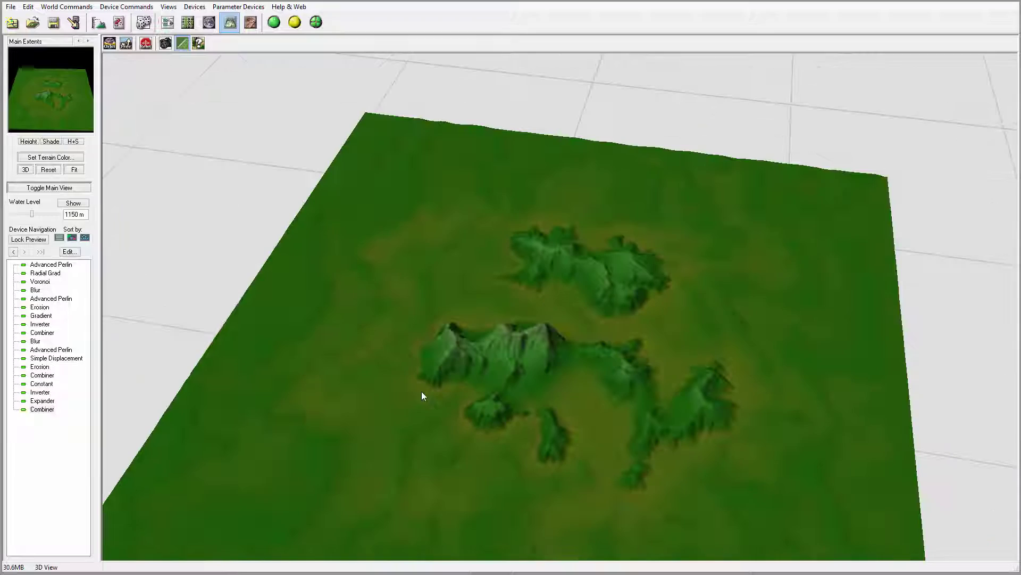
{"action": "left_click_drag", "start_coordinate": [668, 419], "coordinate": [355, 416]}
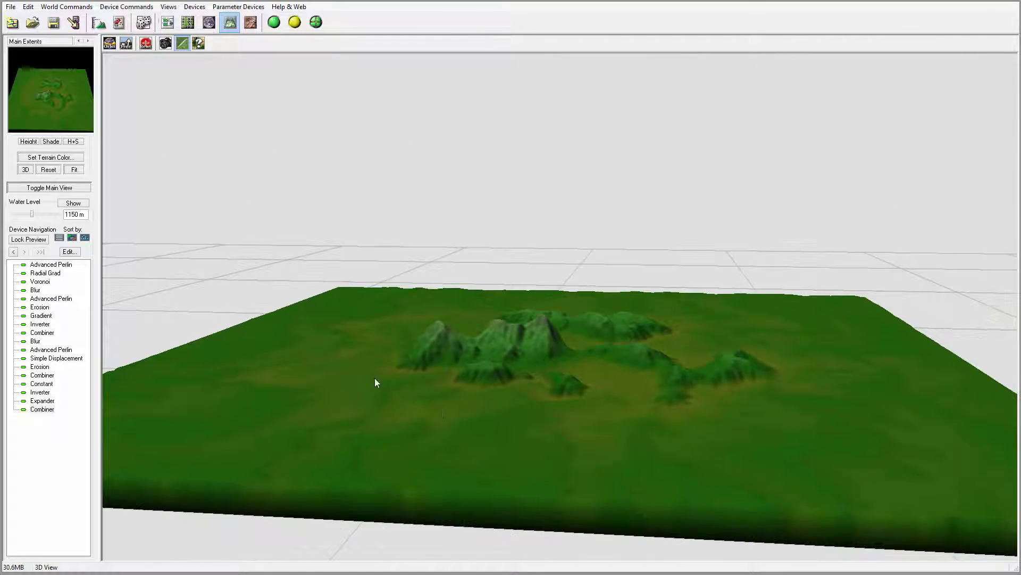
{"action": "left_click_drag", "start_coordinate": [375, 382], "coordinate": [646, 375]}
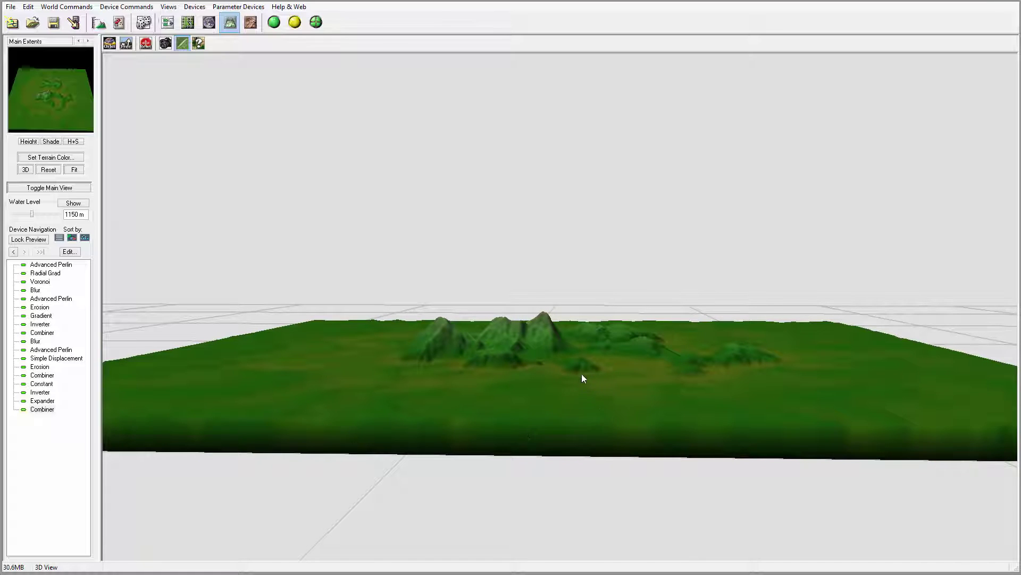
Lower the lower-left Combiner's strength to 0.64063, then preview the Blur and final Combiner results.
{"action": "left_click", "coordinate": [168, 22]}
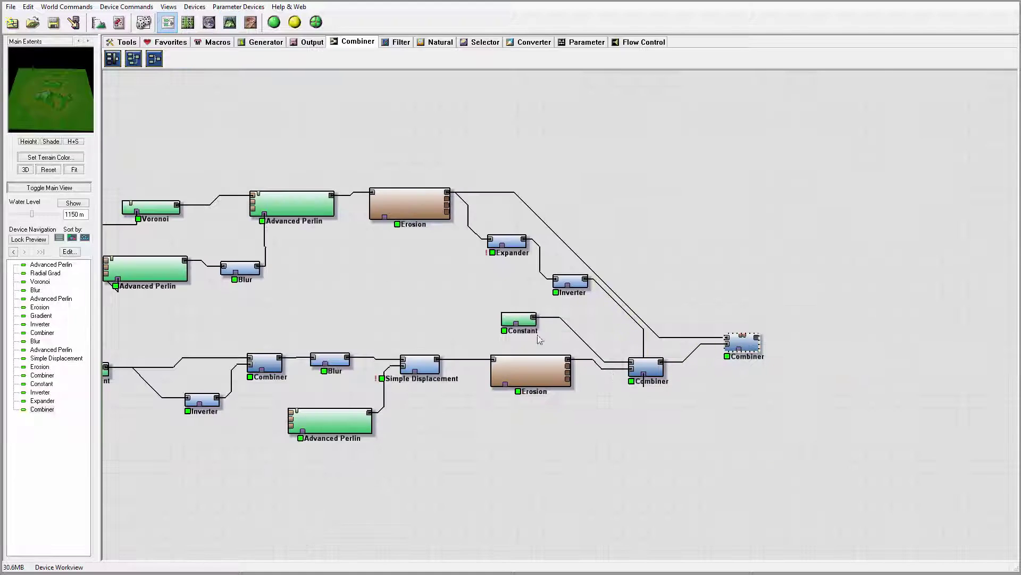
{"action": "left_click", "coordinate": [266, 364]}
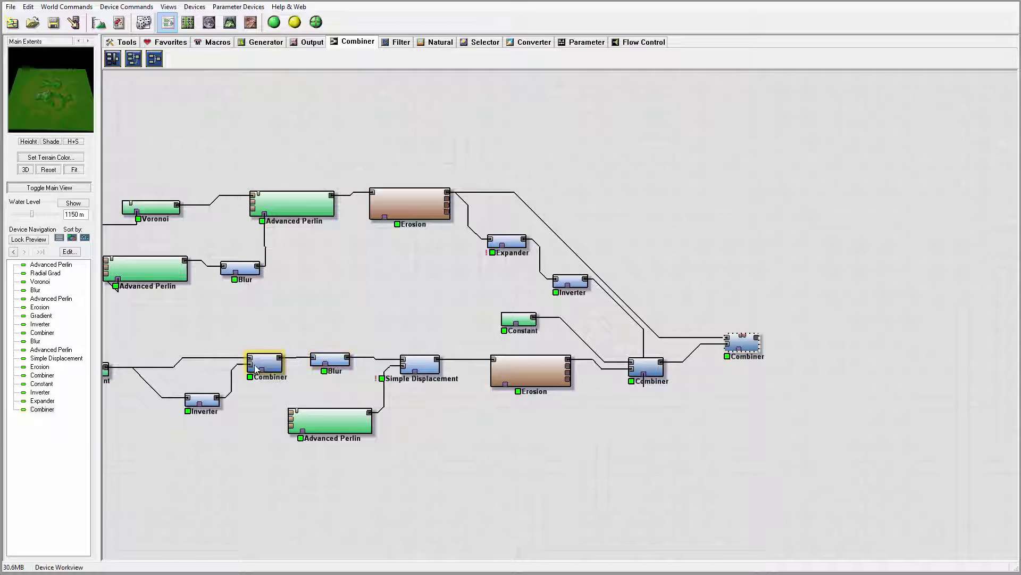
{"action": "double_click", "coordinate": [266, 364]}
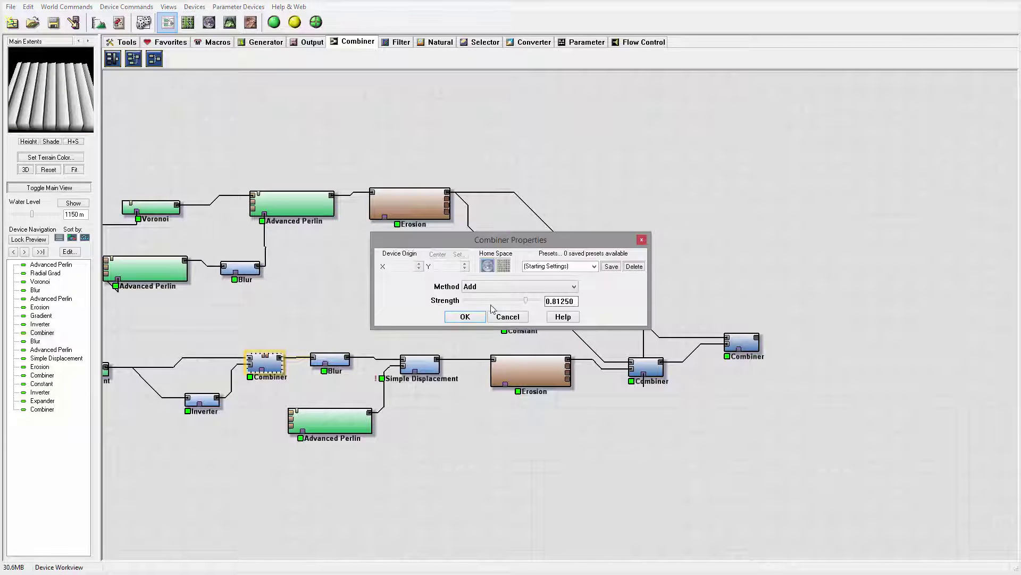
{"action": "left_click_drag", "start_coordinate": [524, 301], "coordinate": [516, 303]}
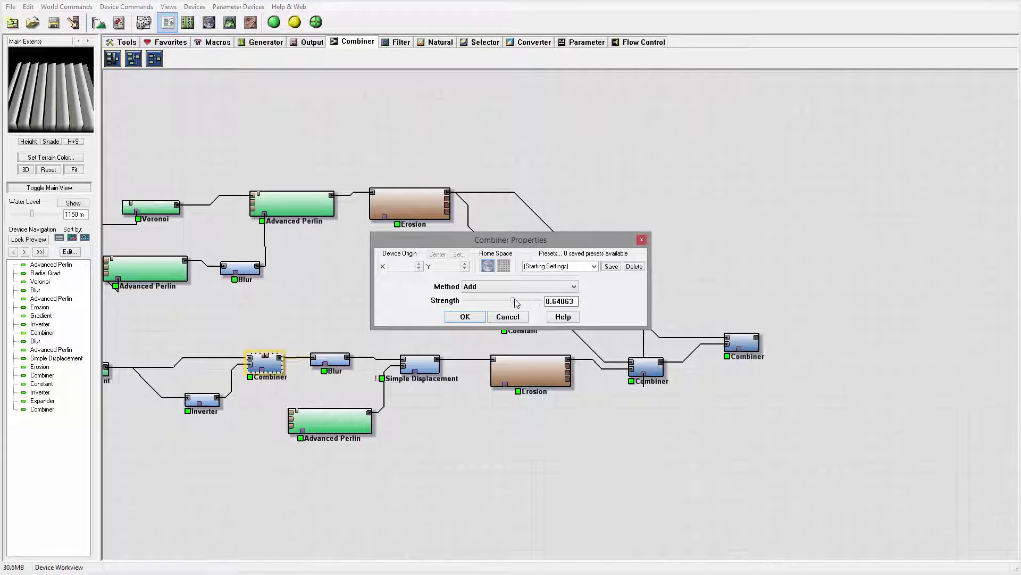
{"action": "left_click", "coordinate": [449, 318]}
{"action": "left_click", "coordinate": [330, 360]}
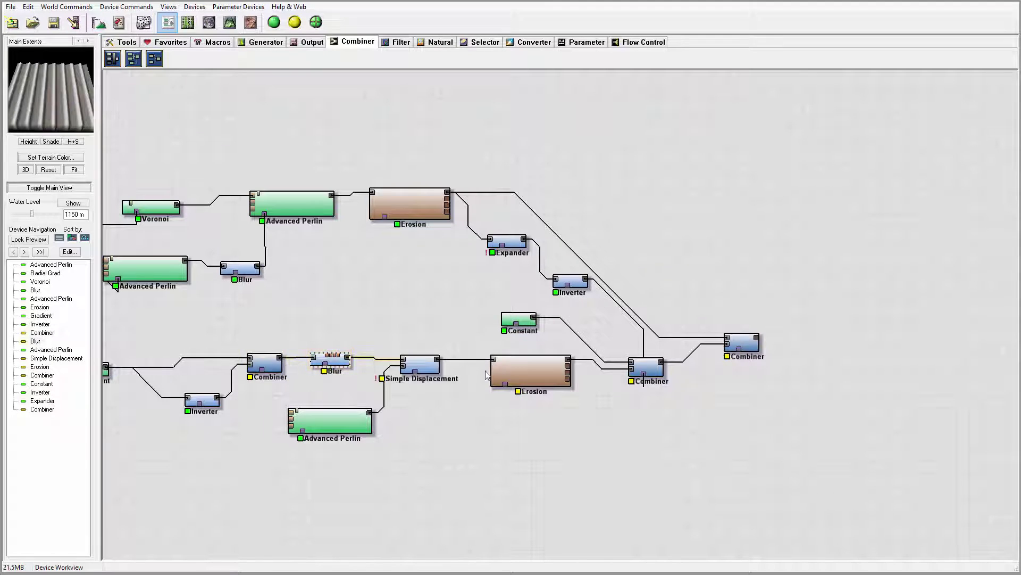
{"action": "left_click", "coordinate": [748, 345]}
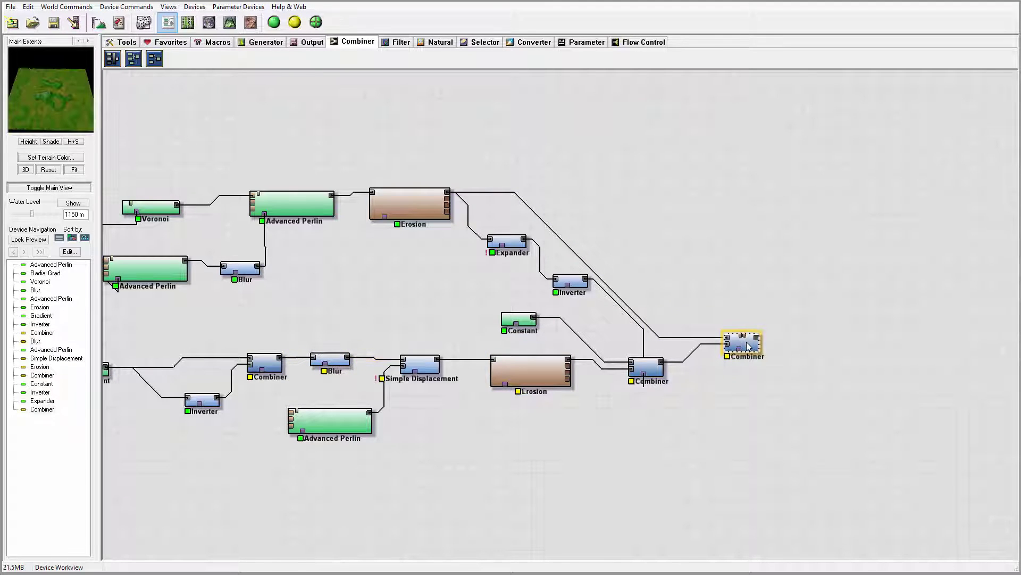
Build the terrain in the 3D view and orbit it from above and side-on to inspect it.
{"action": "left_click", "coordinate": [230, 22]}
{"action": "left_click", "coordinate": [273, 22]}
{"action": "left_click_drag", "start_coordinate": [683, 326], "coordinate": [533, 494]}
{"action": "left_click_drag", "start_coordinate": [403, 445], "coordinate": [506, 420]}
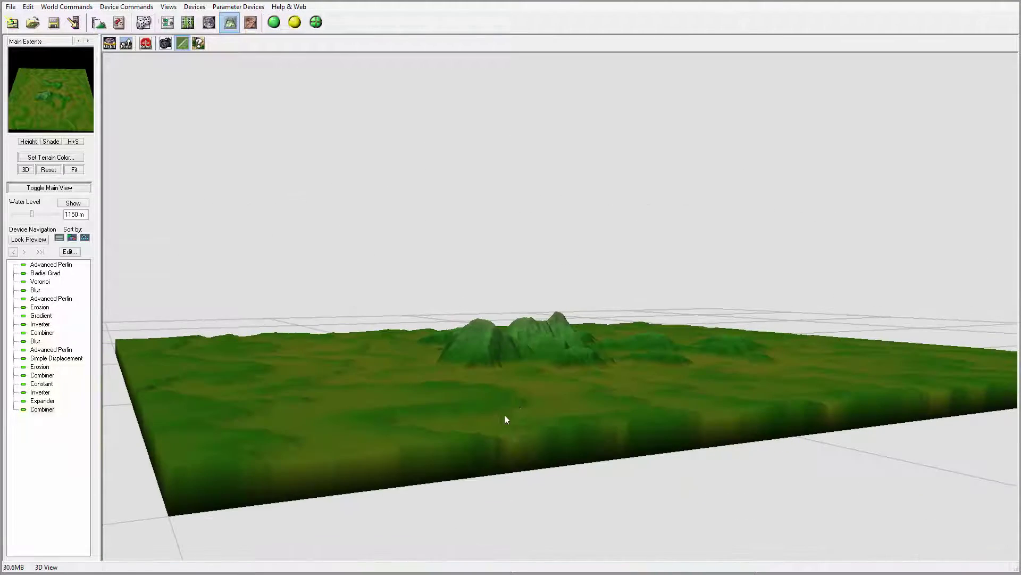
{"action": "left_click_drag", "start_coordinate": [625, 377], "coordinate": [611, 330]}
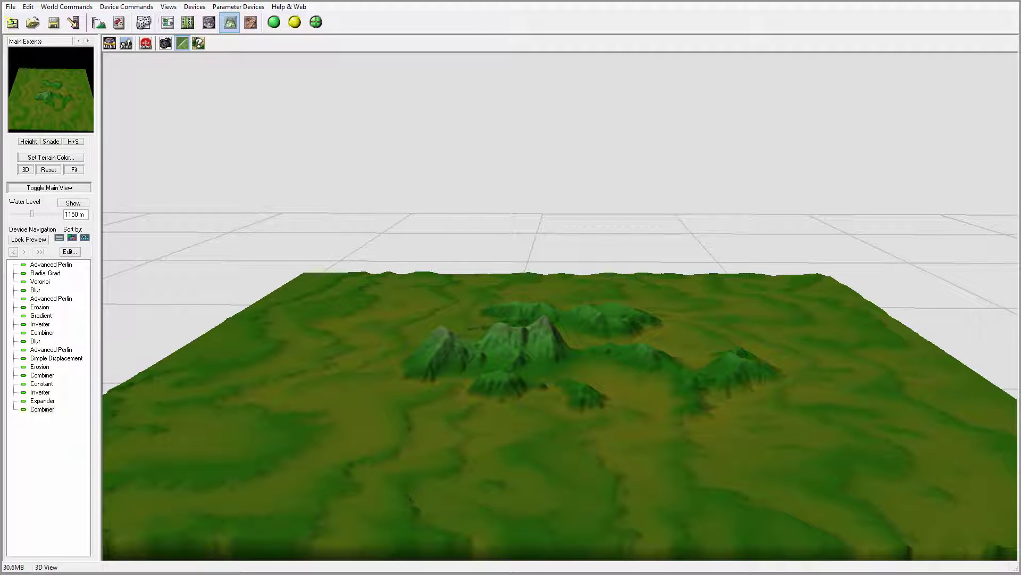
{"action": "left_click_drag", "start_coordinate": [760, 323], "coordinate": [691, 367]}
Place seven Height Output devices to the right of the Erosion and Combiner network.
{"action": "left_click", "coordinate": [167, 23]}
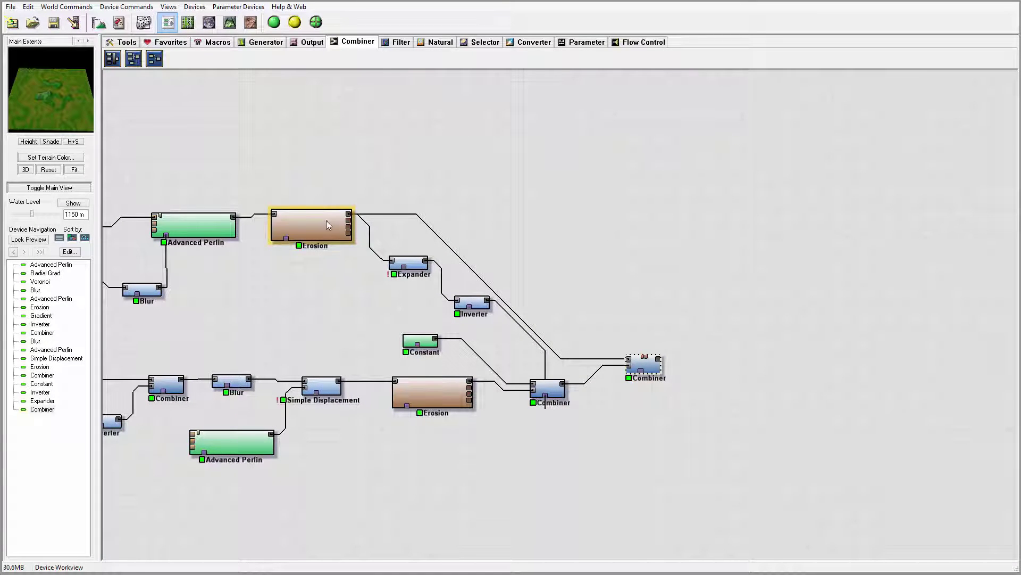
{"action": "left_click", "coordinate": [327, 223]}
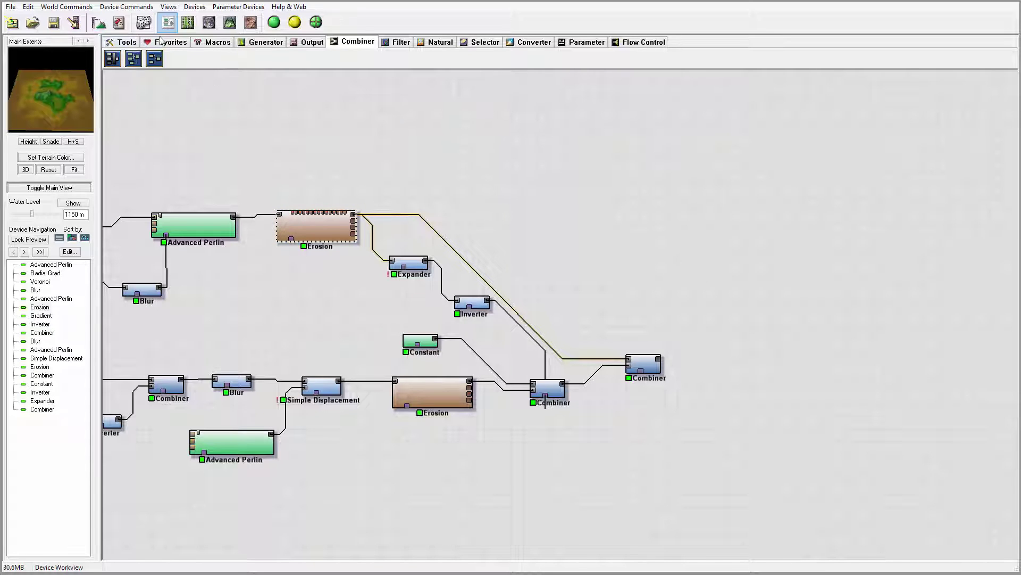
{"action": "left_click", "coordinate": [309, 43]}
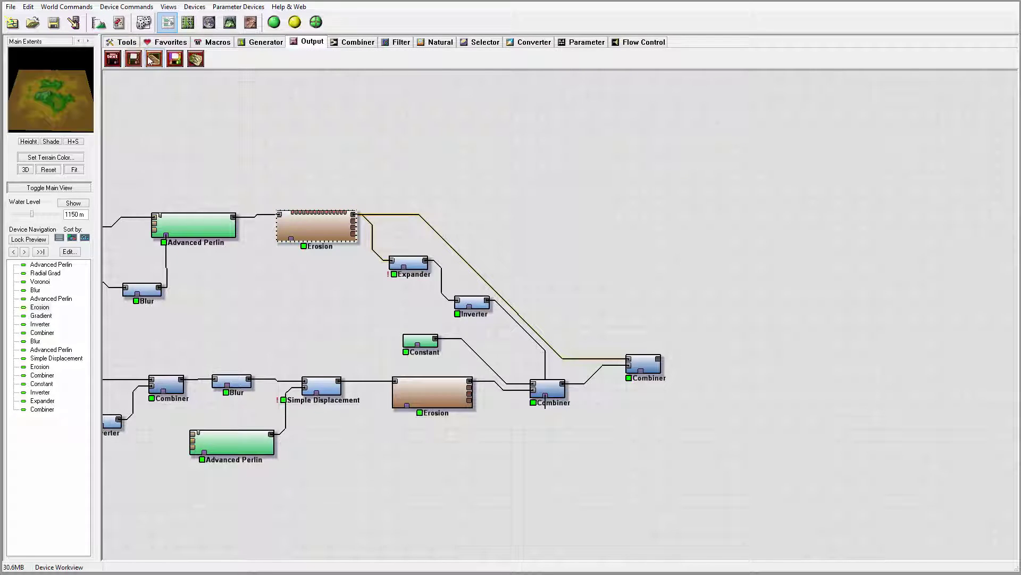
{"action": "left_click_drag", "start_coordinate": [133, 59], "coordinate": [631, 172]}
{"action": "left_click", "coordinate": [632, 208]}
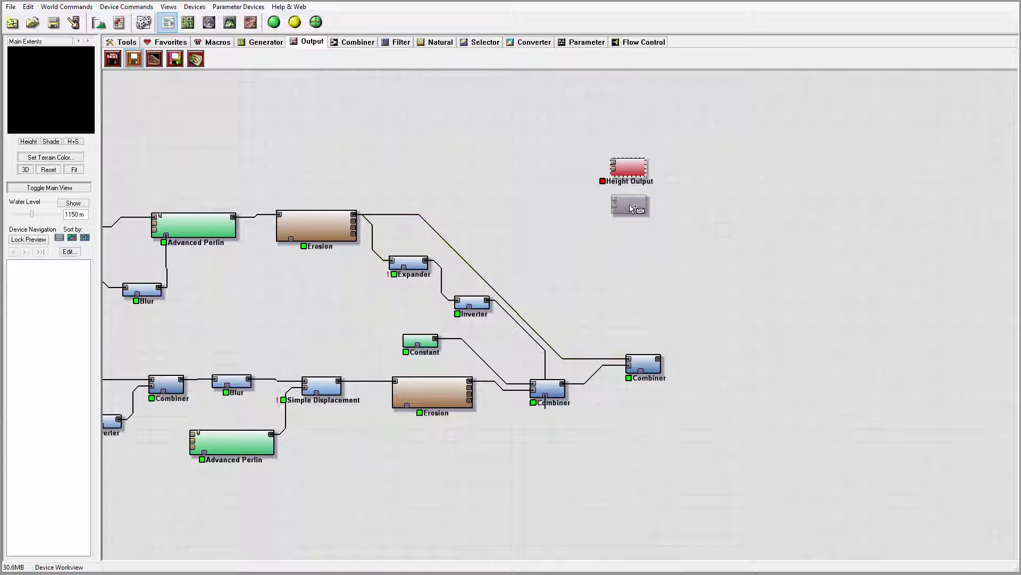
{"action": "left_click", "coordinate": [638, 240]}
{"action": "left_click", "coordinate": [638, 277]}
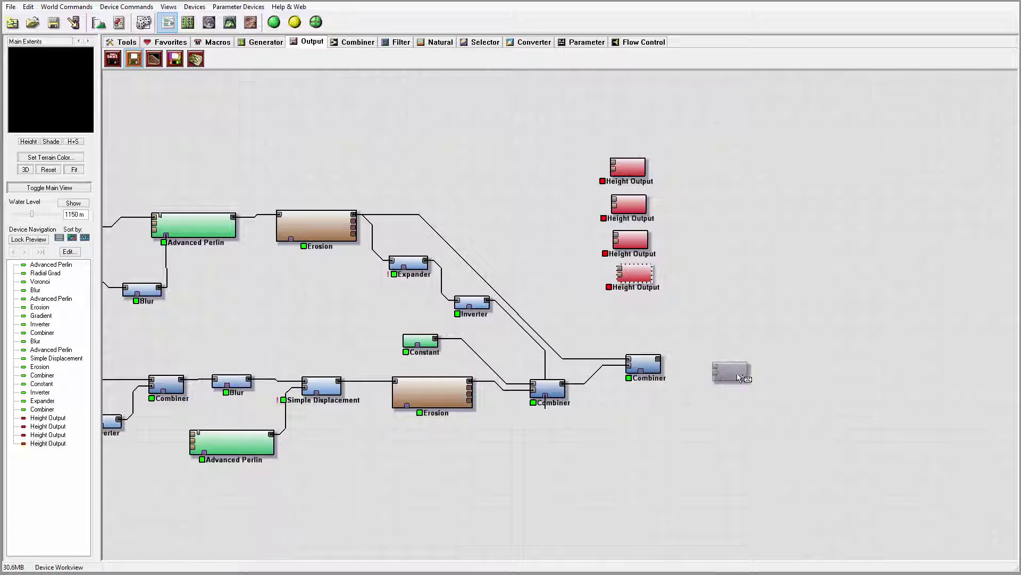
{"action": "left_click", "coordinate": [752, 369]}
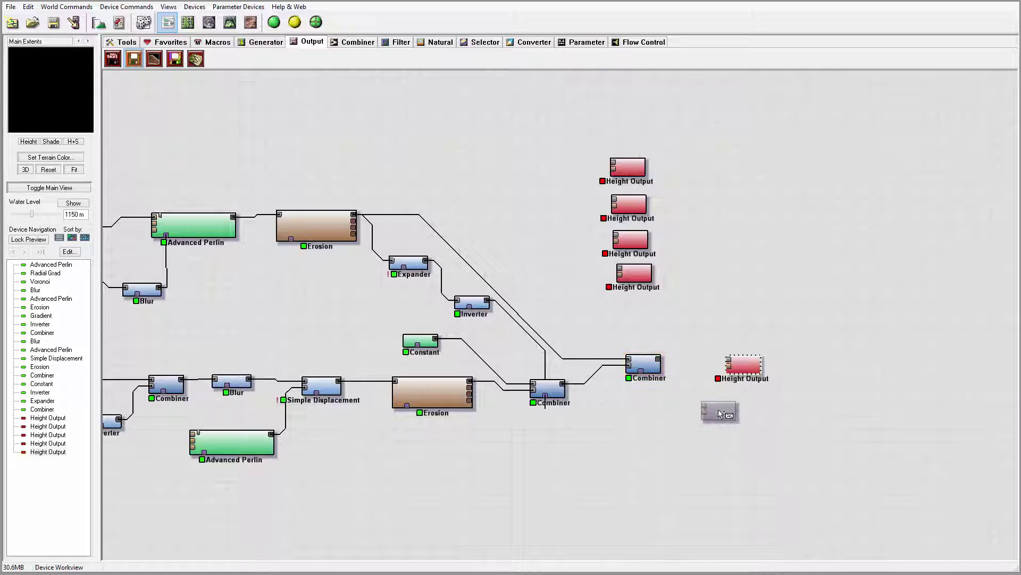
{"action": "left_click", "coordinate": [742, 418]}
{"action": "left_click", "coordinate": [740, 473]}
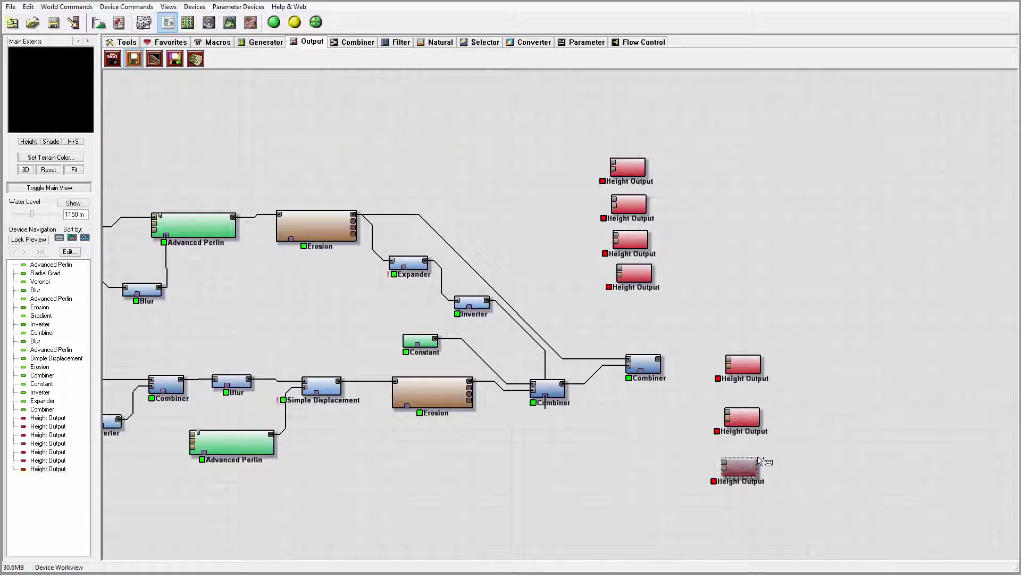
{"action": "key", "text": "Escape"}
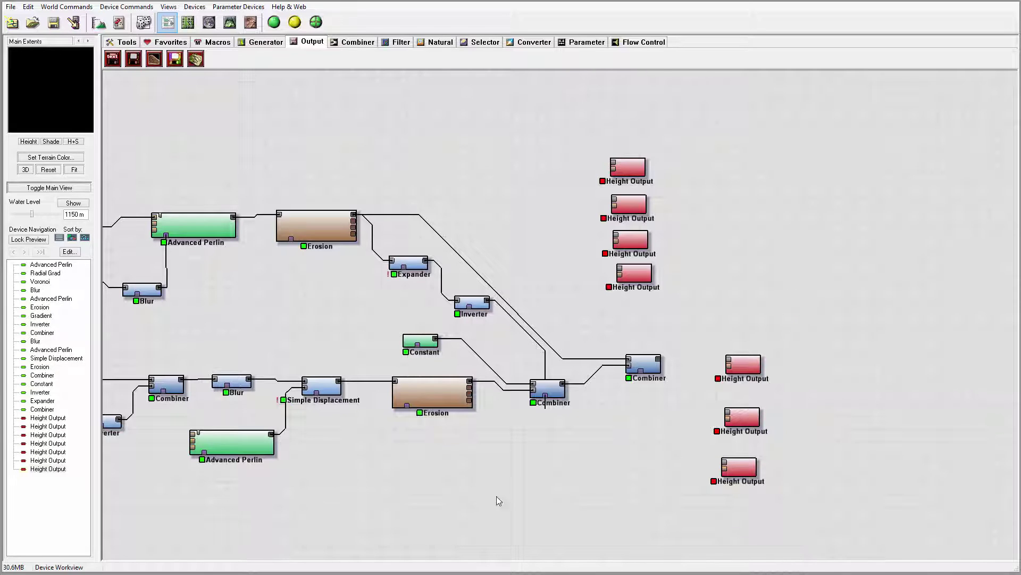
Rearrange the lower Erosion, both Combiners and the Height Outputs into a tidier layout.
{"action": "left_click_drag", "start_coordinate": [447, 411], "coordinate": [448, 445]}
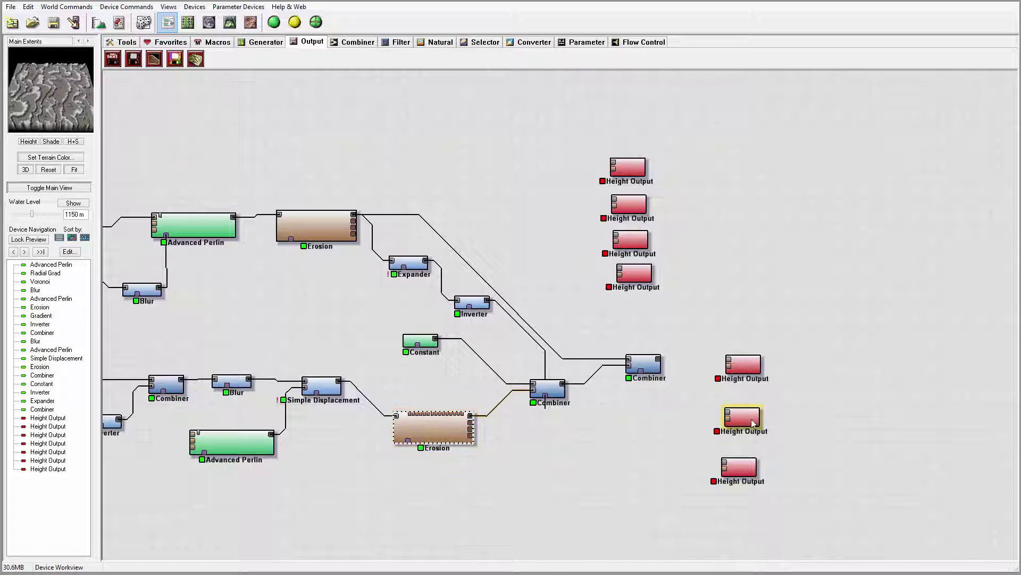
{"action": "left_click_drag", "start_coordinate": [753, 423], "coordinate": [747, 432]}
{"action": "left_click_drag", "start_coordinate": [556, 395], "coordinate": [557, 388]}
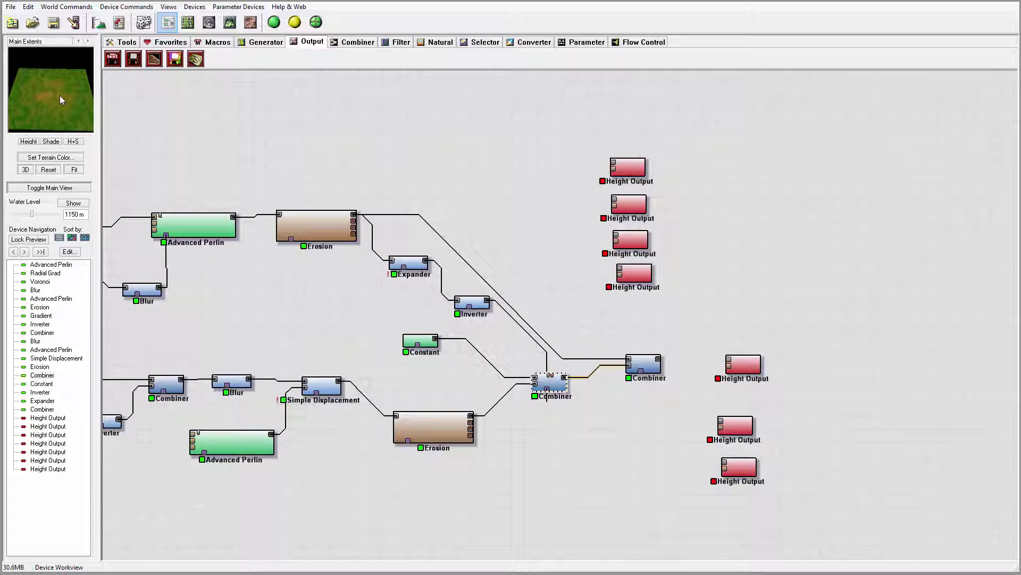
{"action": "left_click_drag", "start_coordinate": [742, 361], "coordinate": [729, 352]}
{"action": "left_click_drag", "start_coordinate": [643, 364], "coordinate": [639, 340]}
{"action": "left_click_drag", "start_coordinate": [728, 356], "coordinate": [722, 341]}
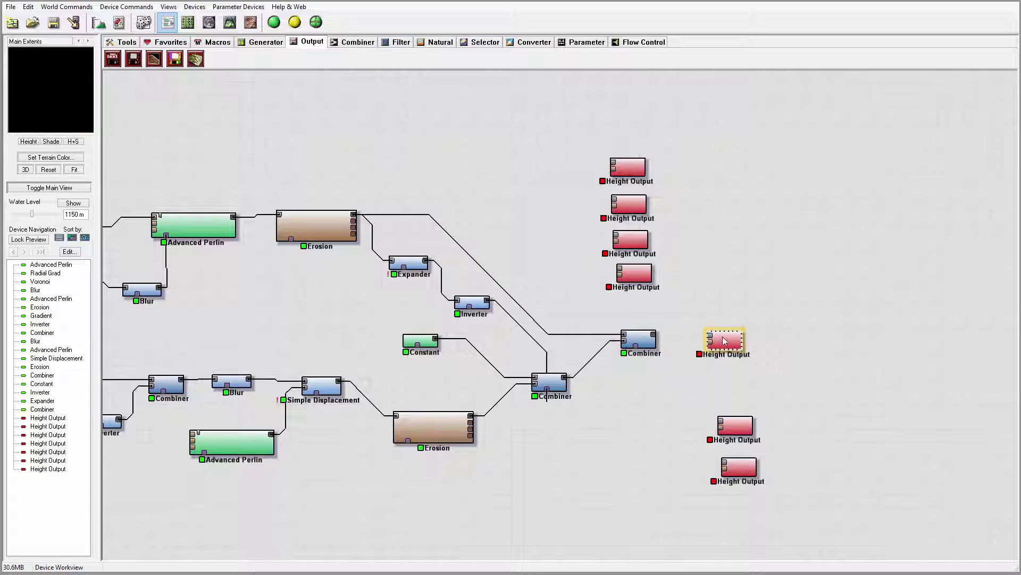
{"action": "left_click_drag", "start_coordinate": [734, 427], "coordinate": [729, 395]}
{"action": "left_click_drag", "start_coordinate": [743, 469], "coordinate": [733, 460]}
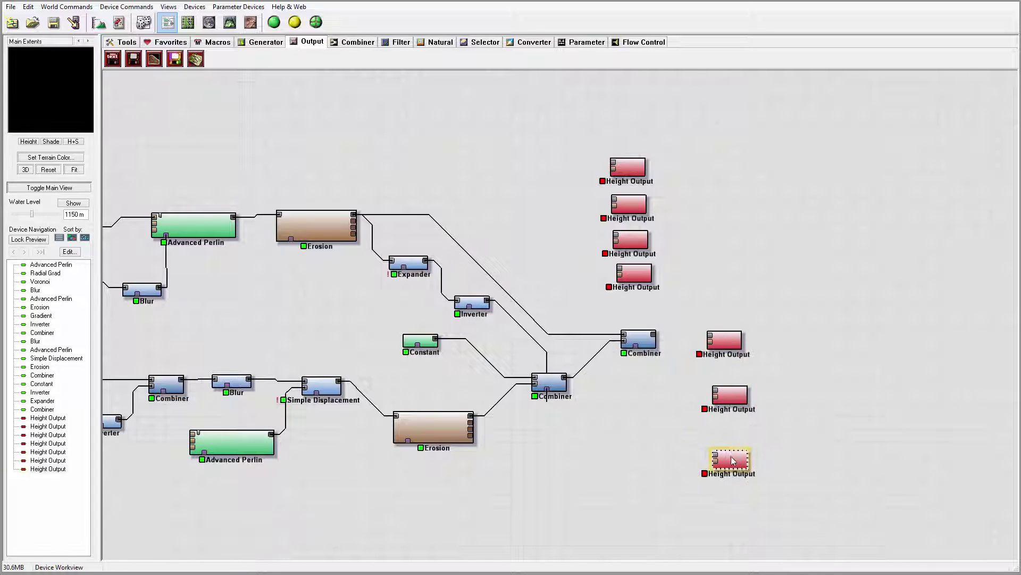
Wire the lower Erosion, both Combiners and the upper Erosion (twice) into five Height Outputs.
{"action": "left_click_drag", "start_coordinate": [471, 421], "coordinate": [717, 458]}
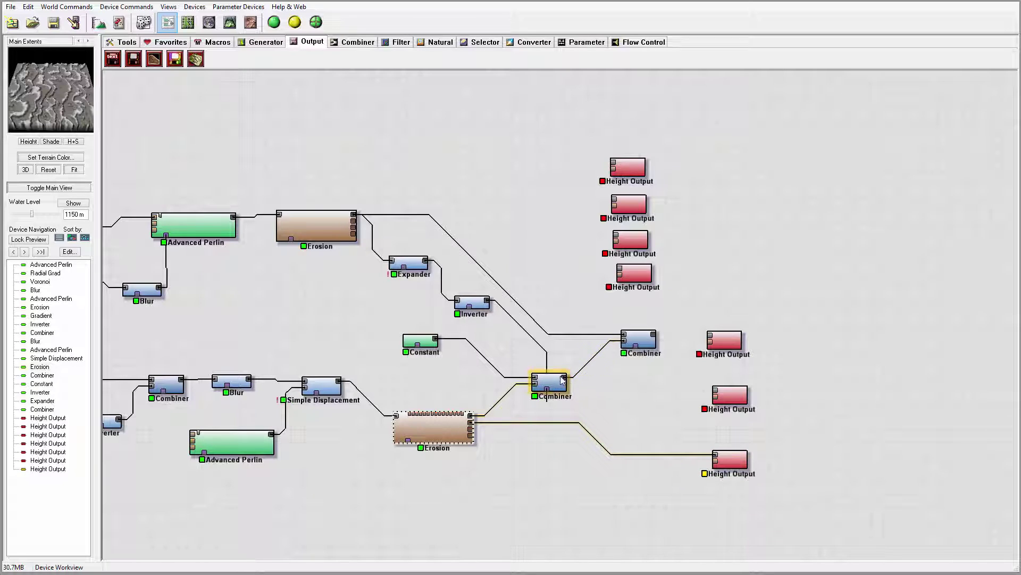
{"action": "left_click_drag", "start_coordinate": [562, 379], "coordinate": [715, 391]}
{"action": "left_click_drag", "start_coordinate": [654, 334], "coordinate": [711, 336]}
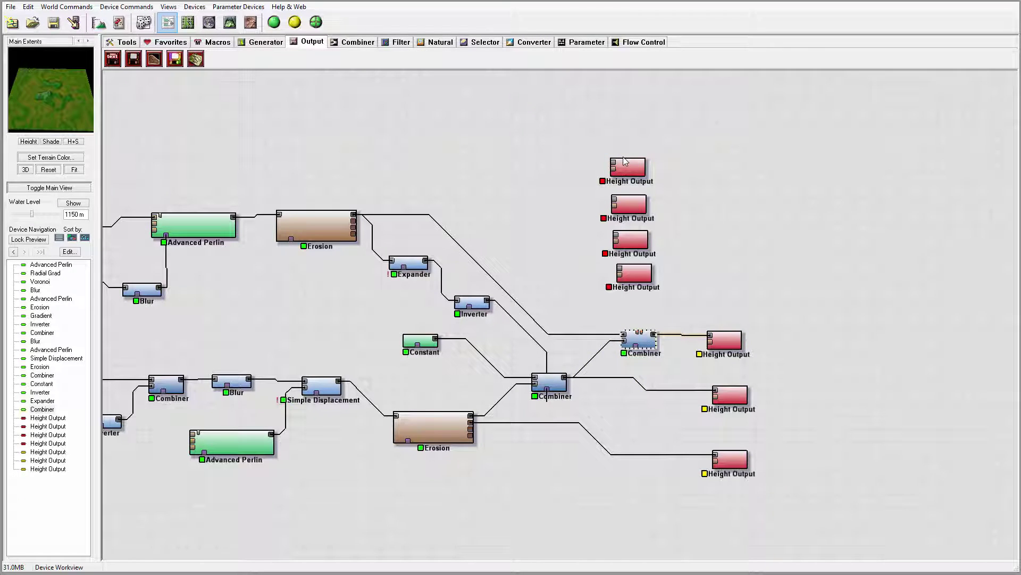
{"action": "left_click_drag", "start_coordinate": [616, 169], "coordinate": [354, 216]}
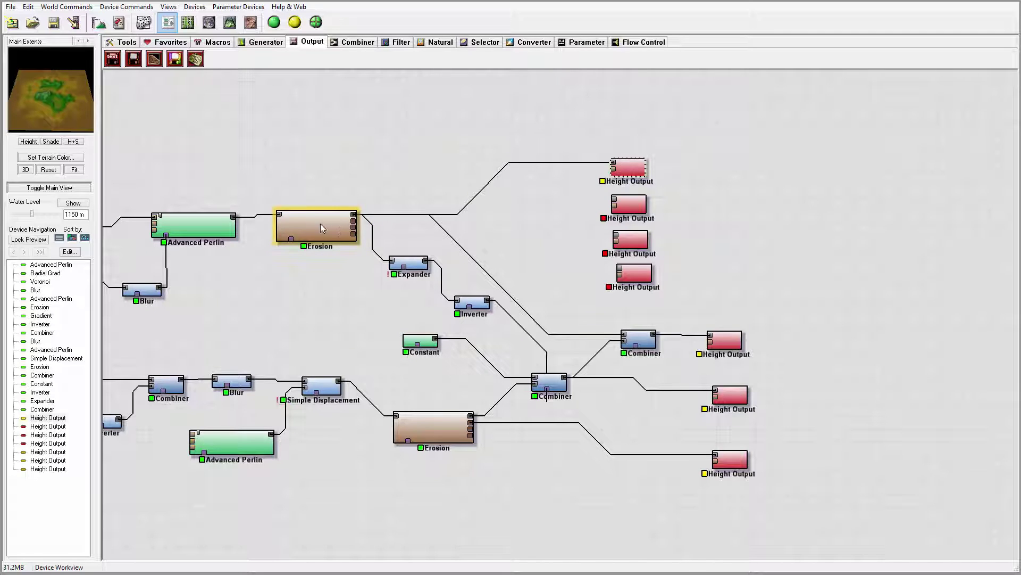
{"action": "left_click_drag", "start_coordinate": [321, 227], "coordinate": [321, 219]}
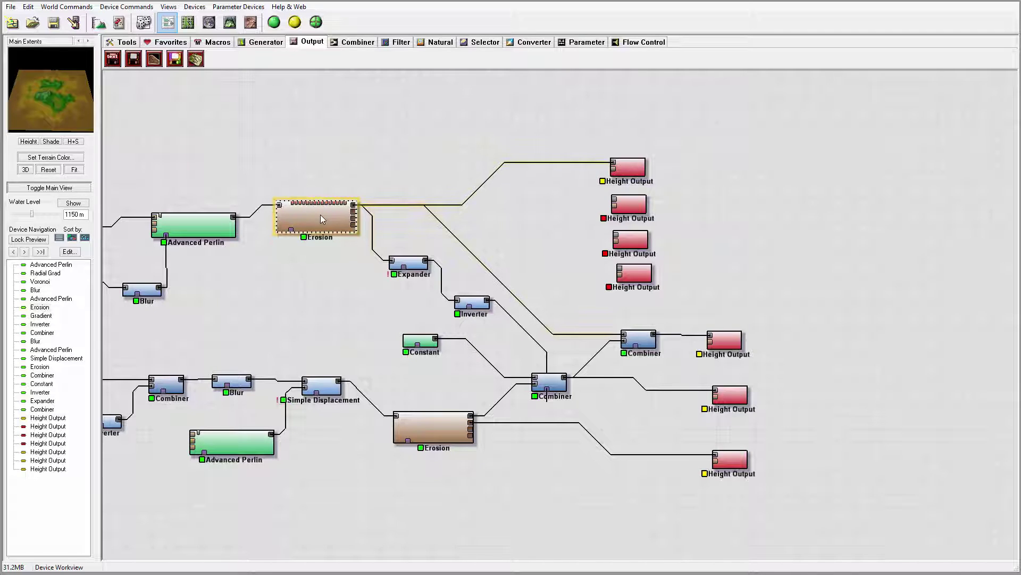
{"action": "left_click", "coordinate": [615, 201]}
{"action": "left_click_drag", "start_coordinate": [614, 200], "coordinate": [354, 210]}
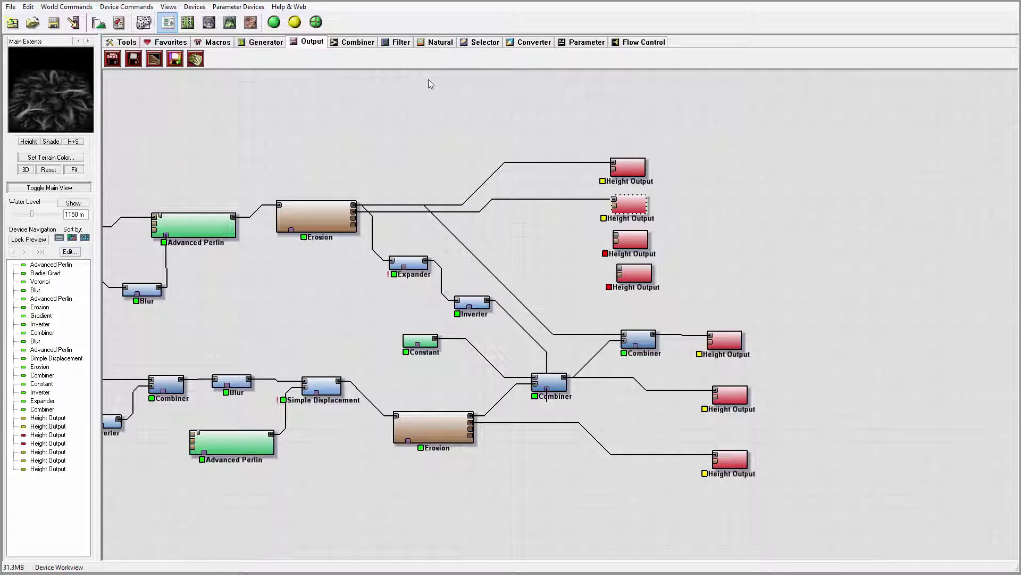
Insert a Select Height before the top Height Output with range 710.937 m to 2625 m.
{"action": "left_click", "coordinate": [493, 42]}
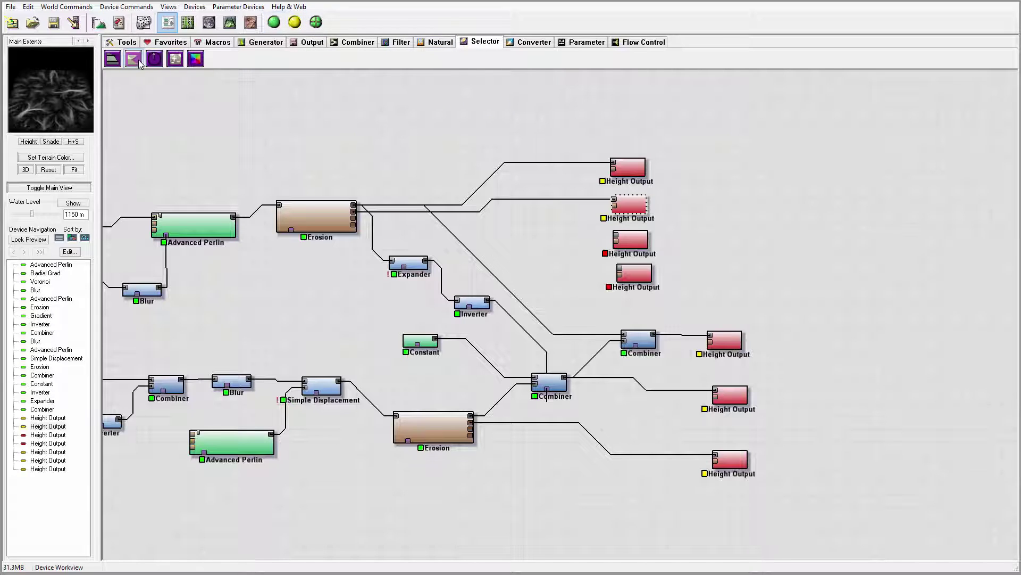
{"action": "left_click_drag", "start_coordinate": [113, 58], "coordinate": [516, 164]}
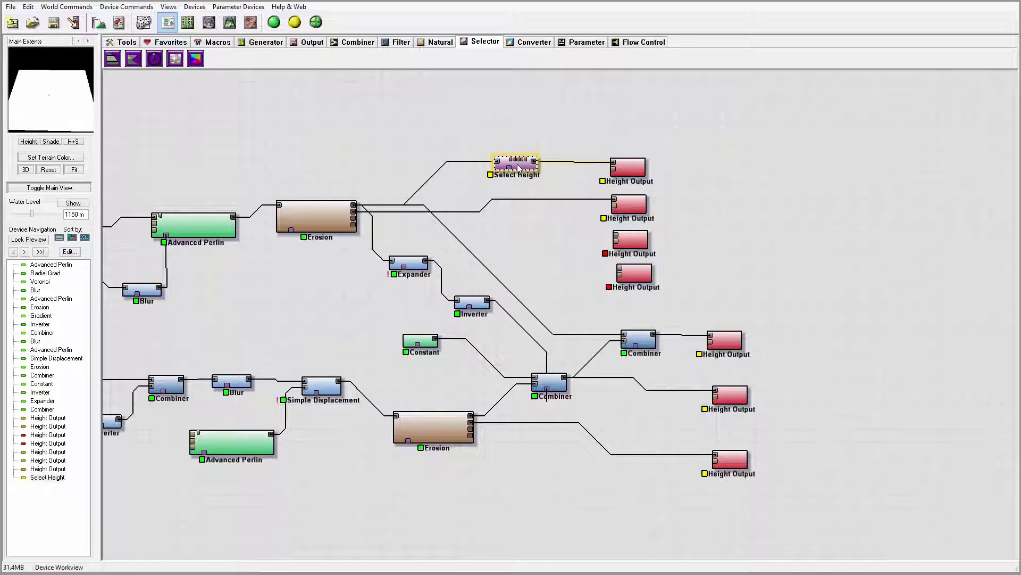
{"action": "double_click", "coordinate": [517, 166]}
{"action": "left_click_drag", "start_coordinate": [473, 275], "coordinate": [483, 235]}
{"action": "left_click_drag", "start_coordinate": [482, 316], "coordinate": [483, 294]}
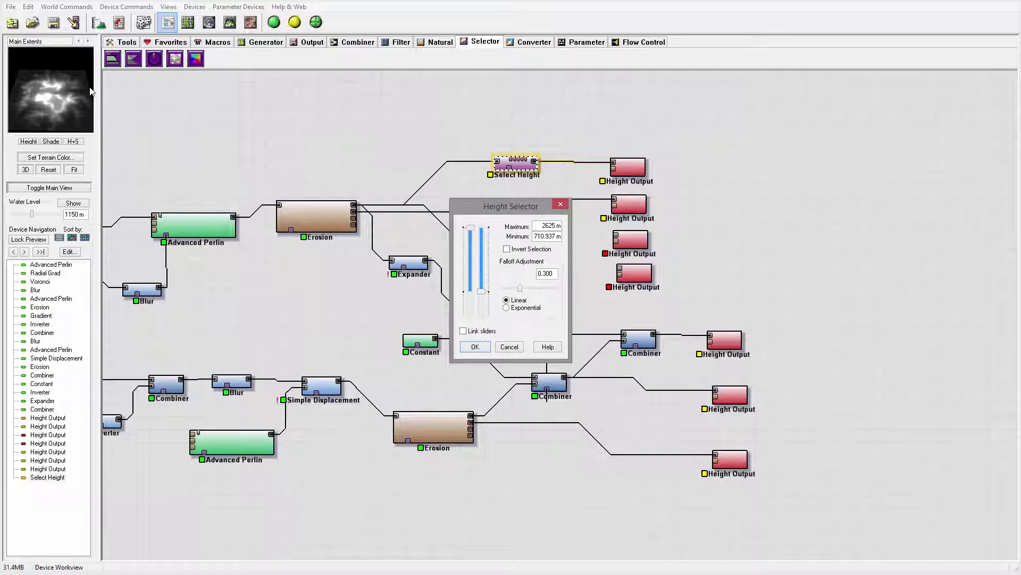
{"action": "left_click", "coordinate": [476, 348]}
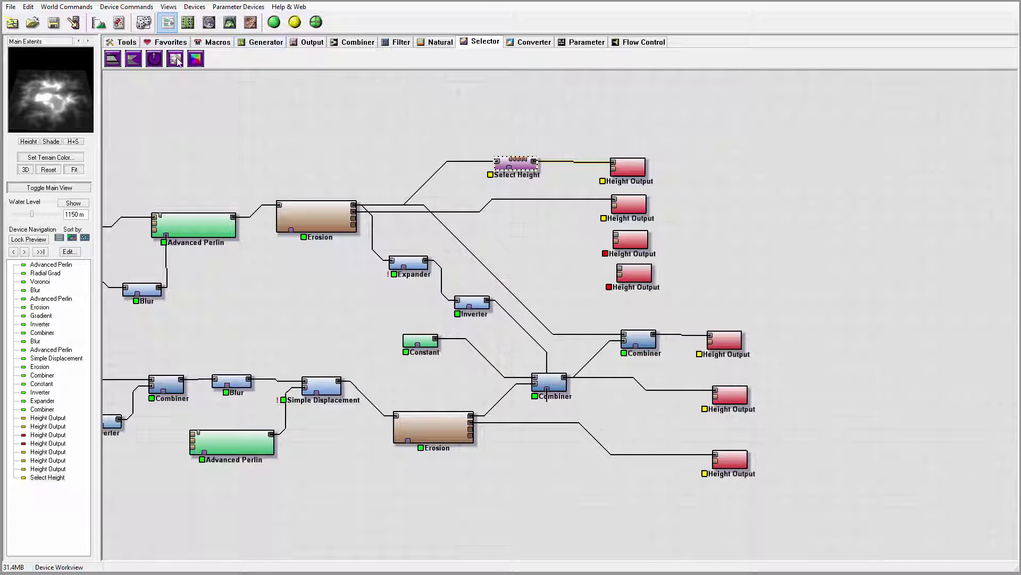
Insert another Select Height before the second Height Output with range 984.375 m to 2625 m.
{"action": "left_click", "coordinate": [113, 59]}
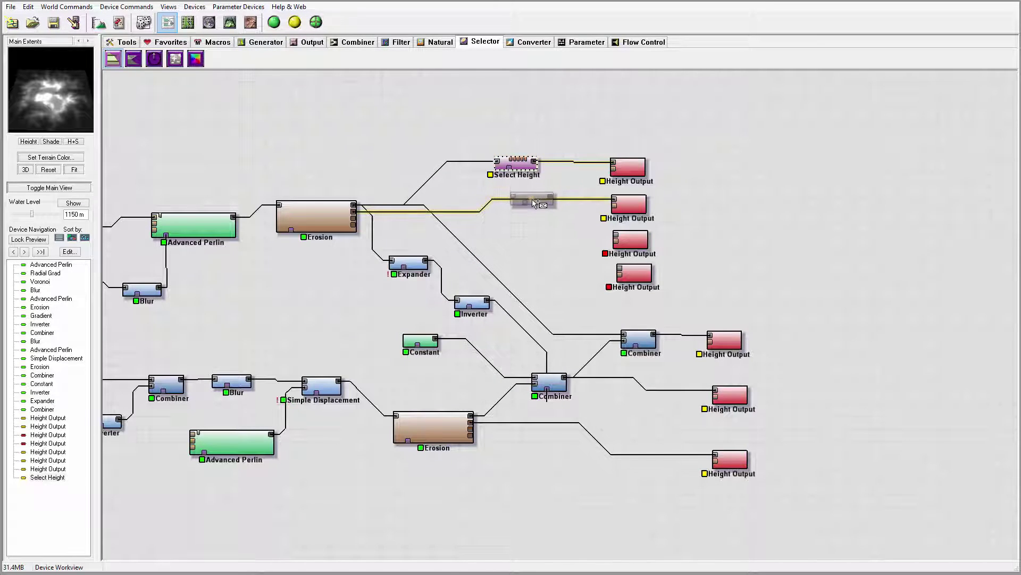
{"action": "left_click", "coordinate": [532, 199]}
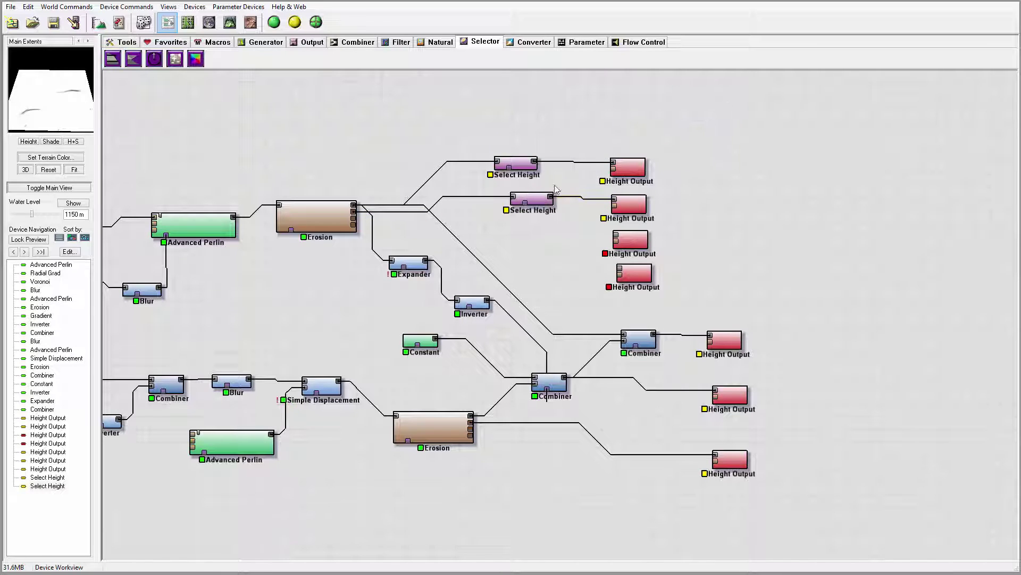
{"action": "double_click", "coordinate": [532, 198]}
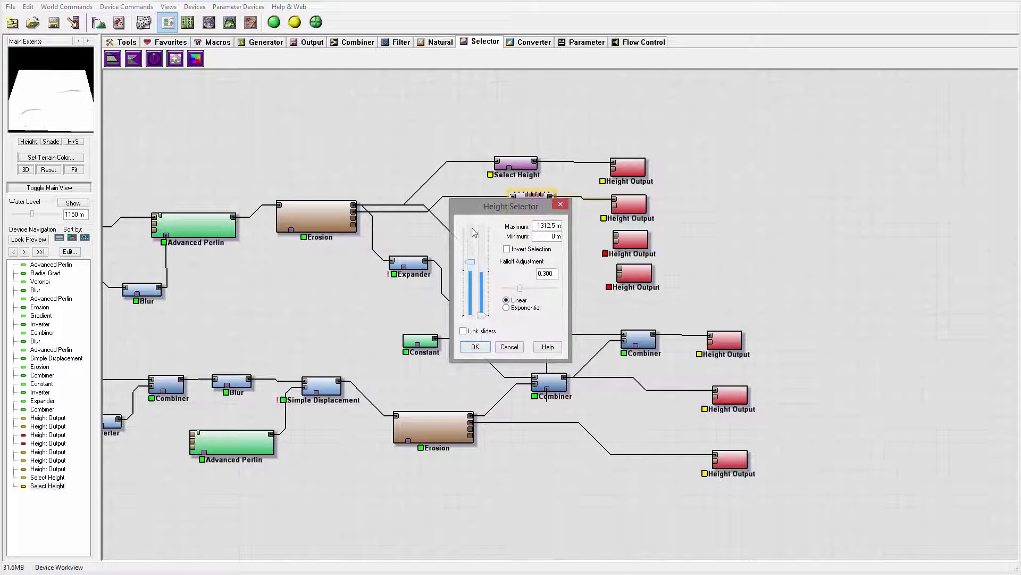
{"action": "left_click", "coordinate": [472, 229]}
{"action": "left_click_drag", "start_coordinate": [484, 319], "coordinate": [478, 287]}
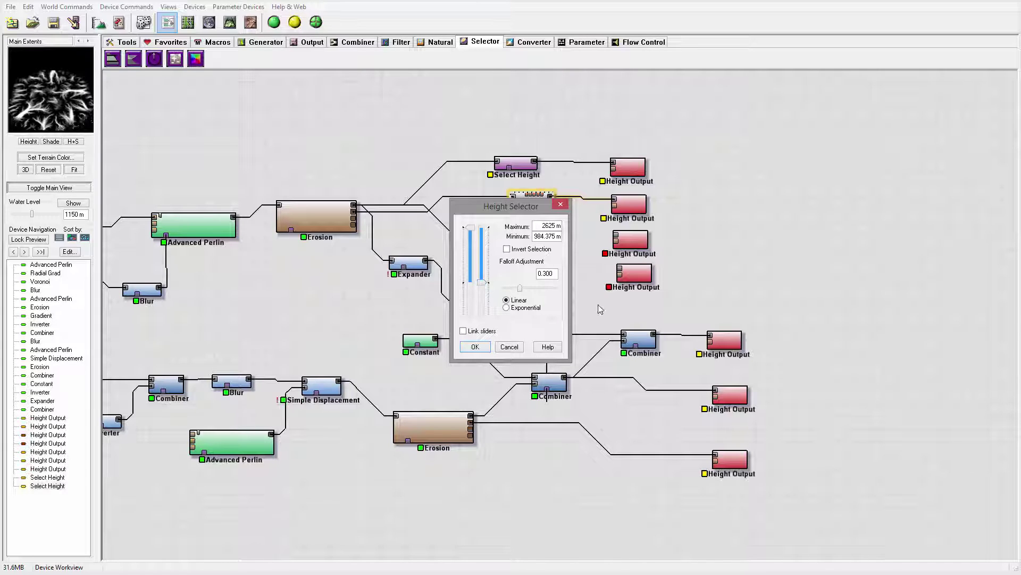
{"action": "left_click", "coordinate": [481, 349]}
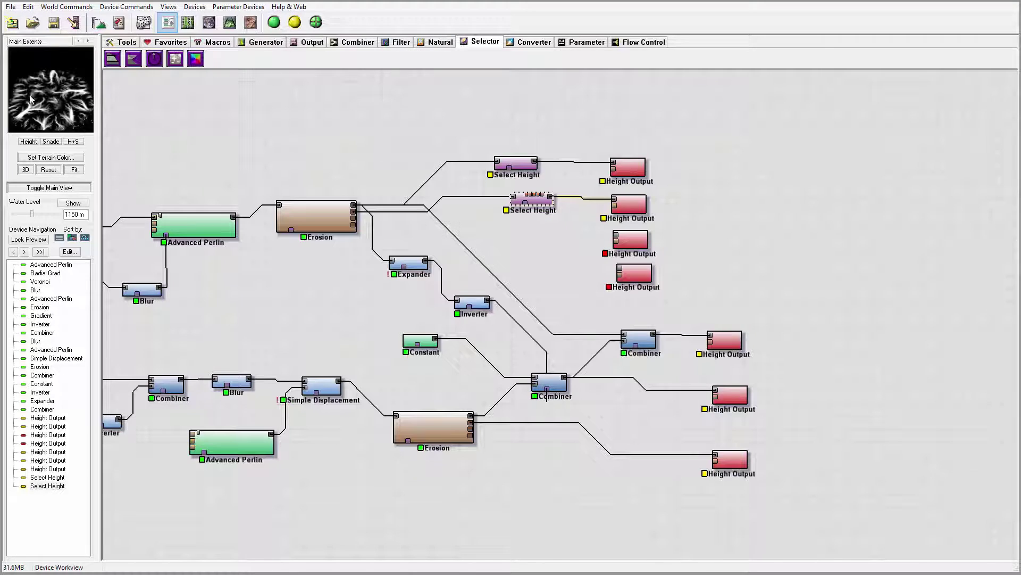
Use the upper Select Height as the lower one's mask and drop its minimum to about 574 m.
{"action": "left_click", "coordinate": [538, 165]}
{"action": "left_click_drag", "start_coordinate": [568, 184], "coordinate": [541, 202]}
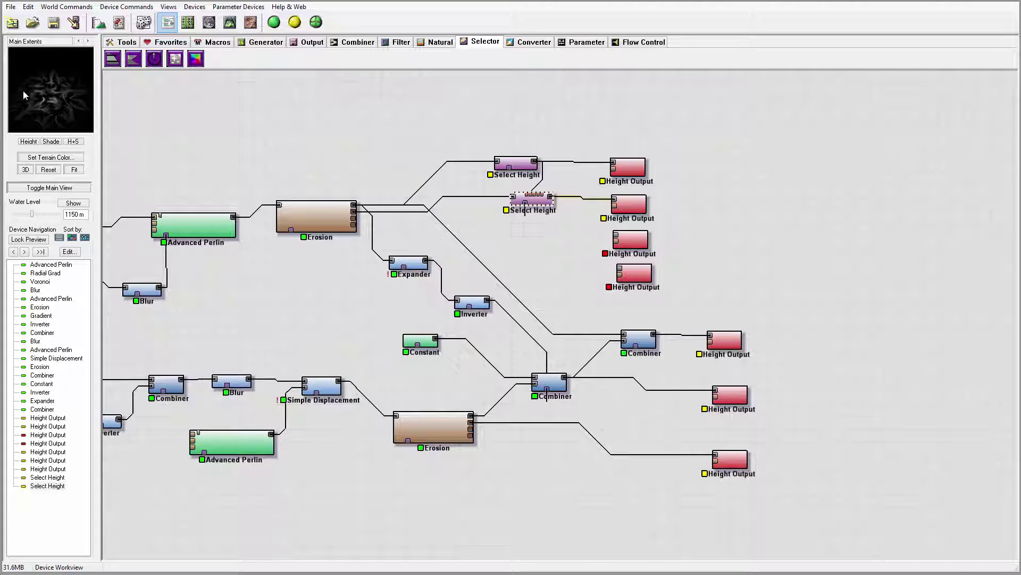
{"action": "double_click", "coordinate": [537, 198]}
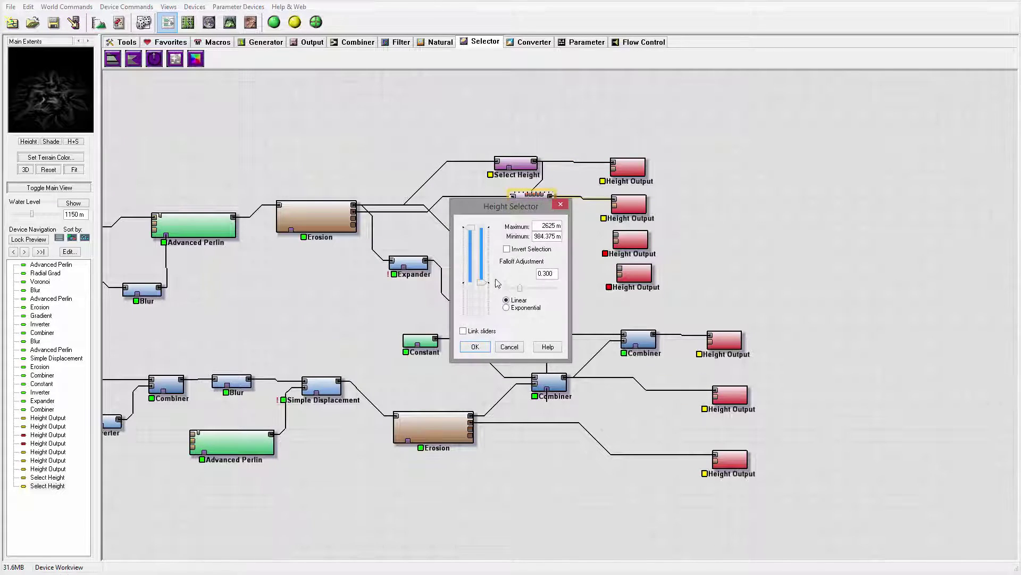
{"action": "mouse_move", "coordinate": [484, 288]}
{"action": "left_mouse_down"}
{"action": "mouse_move", "coordinate": [483, 311]}
{"action": "mouse_move", "coordinate": [480, 300]}
{"action": "left_mouse_up"}
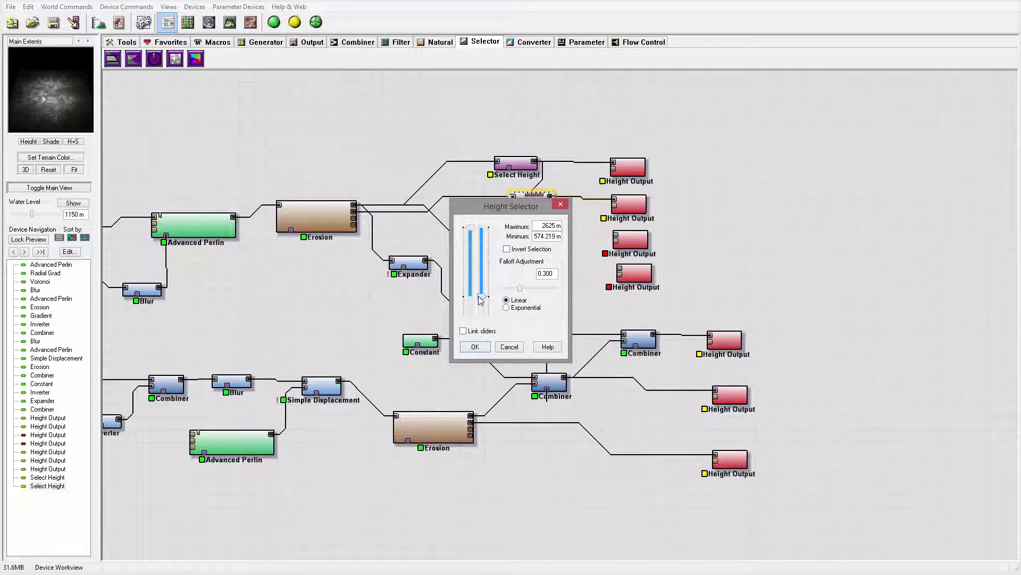
{"action": "left_click", "coordinate": [480, 351]}
Raise the upper Select Height's minimum height to about 793 m.
{"action": "left_click", "coordinate": [515, 163]}
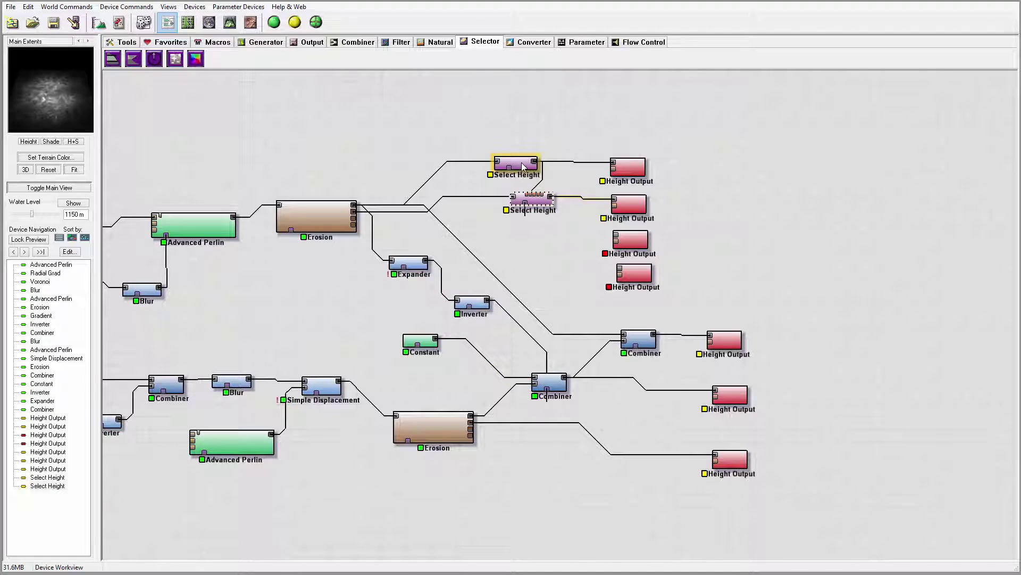
{"action": "double_click", "coordinate": [515, 163]}
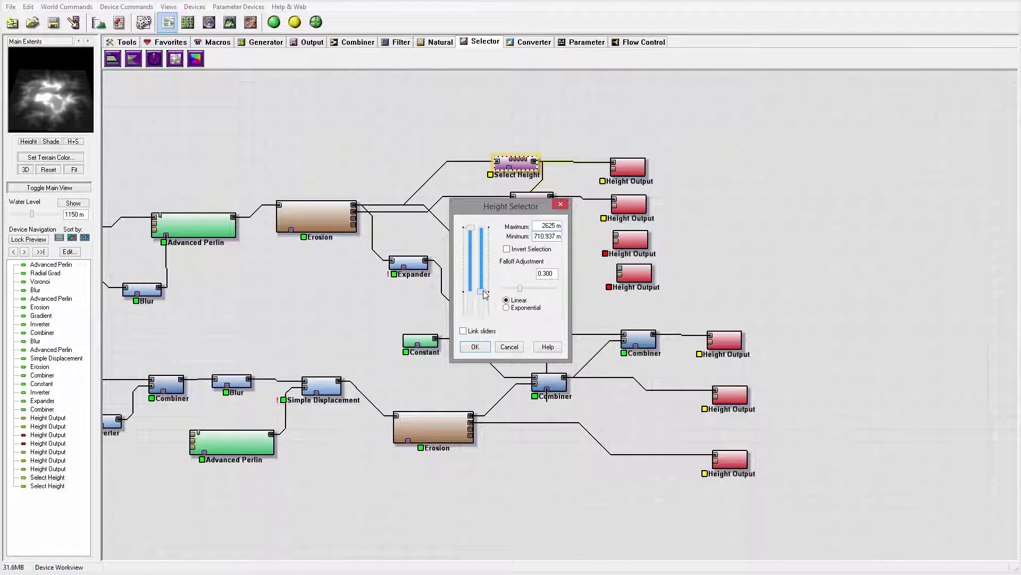
{"action": "left_click_drag", "start_coordinate": [484, 294], "coordinate": [484, 297]}
{"action": "left_click", "coordinate": [561, 204]}
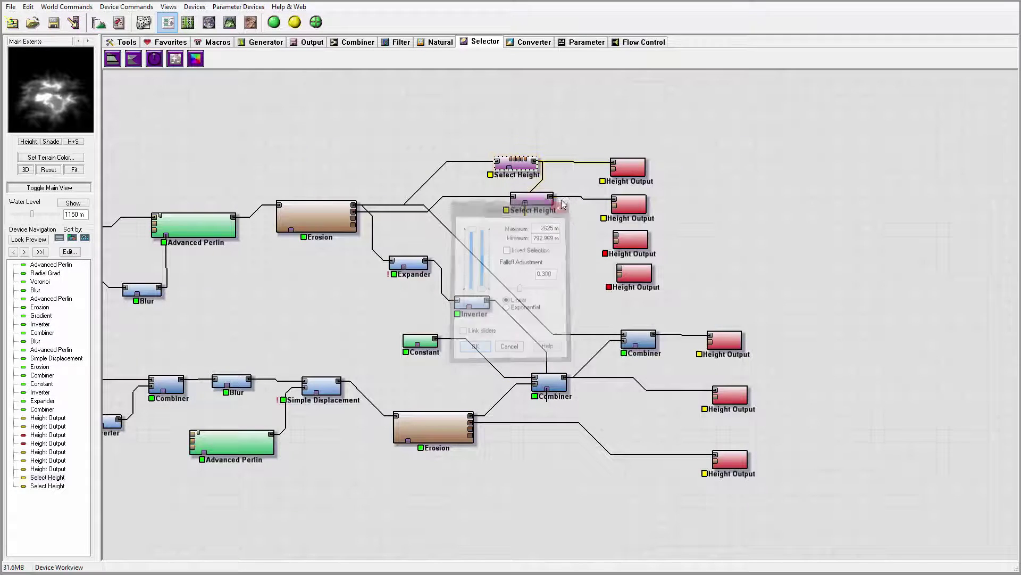
Lower the second Select Height's minimum height further to 437.5 m.
{"action": "left_click", "coordinate": [539, 197]}
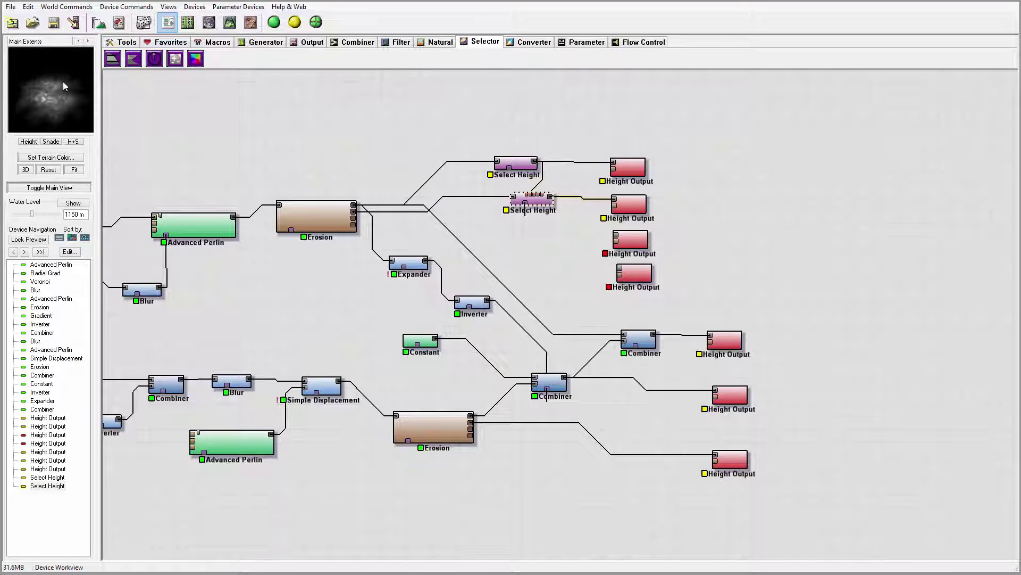
{"action": "double_click", "coordinate": [532, 198]}
{"action": "left_click_drag", "start_coordinate": [482, 299], "coordinate": [488, 305]}
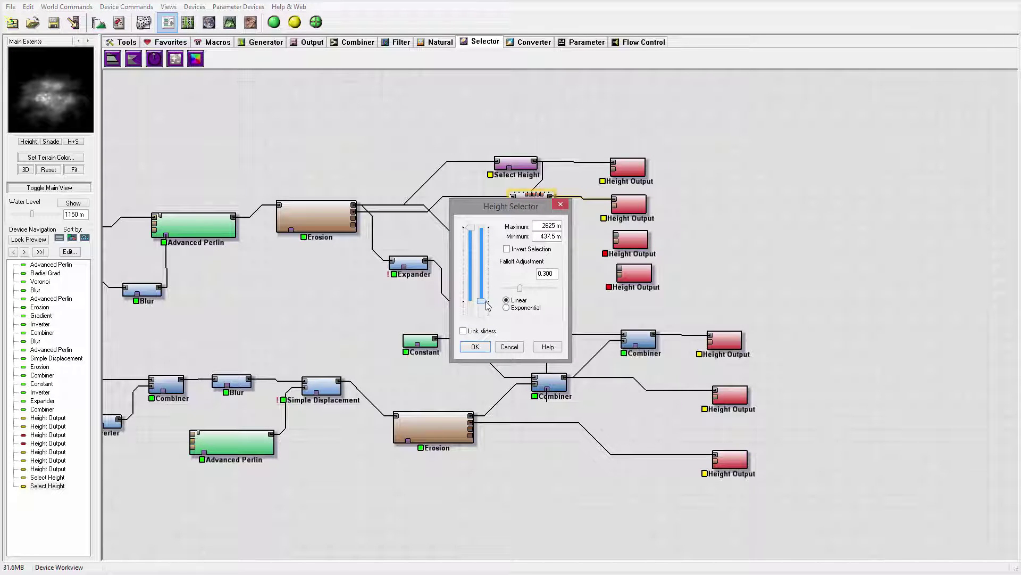
{"action": "left_click", "coordinate": [475, 347]}
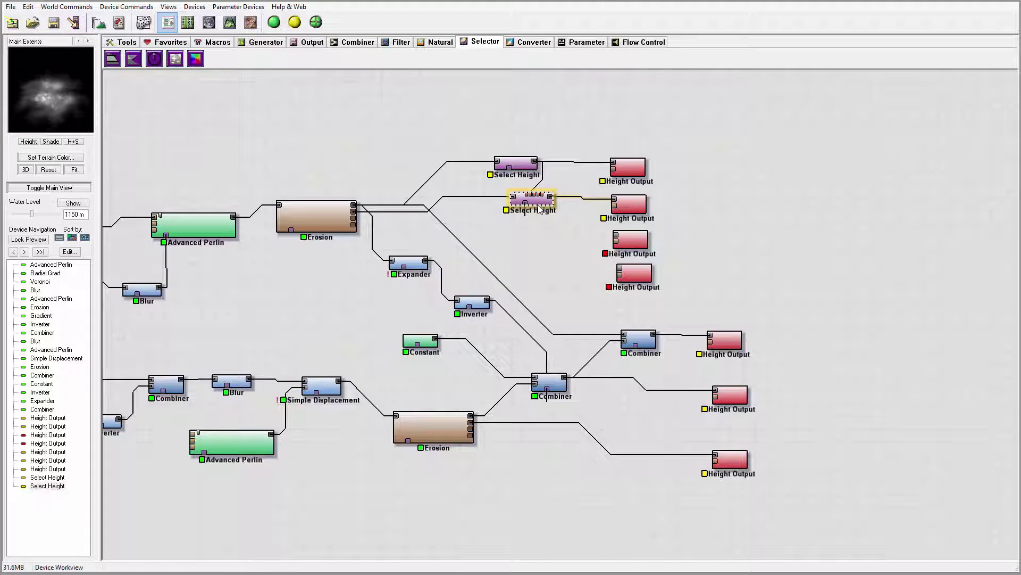
Copy the Select Height and paste two duplicates below the existing masks.
{"action": "key", "text": "ctrl+c"}
{"action": "key", "text": "ctrl+v"}
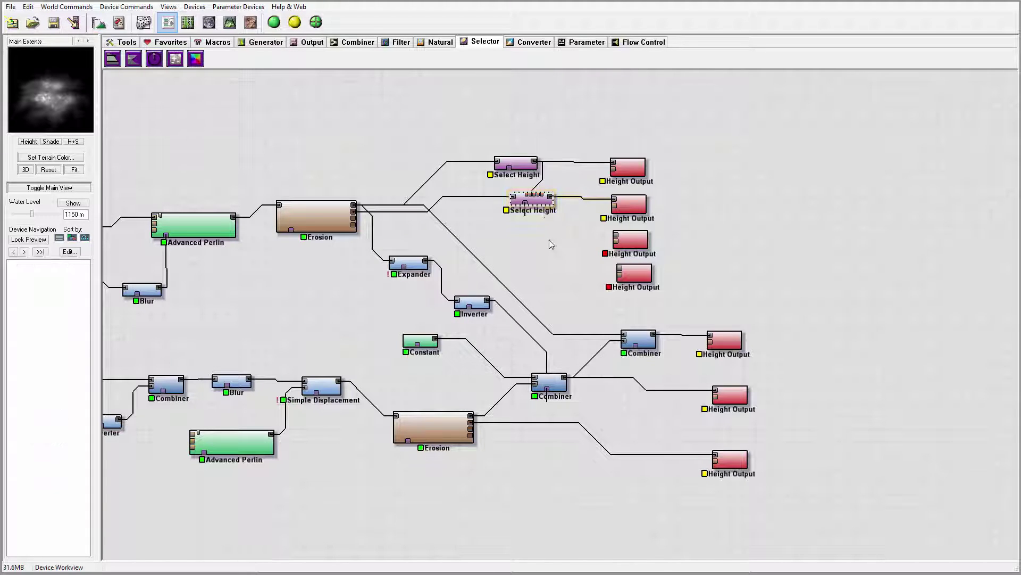
{"action": "left_click_drag", "start_coordinate": [539, 209], "coordinate": [552, 277]}
{"action": "key", "text": "ctrl+v"}
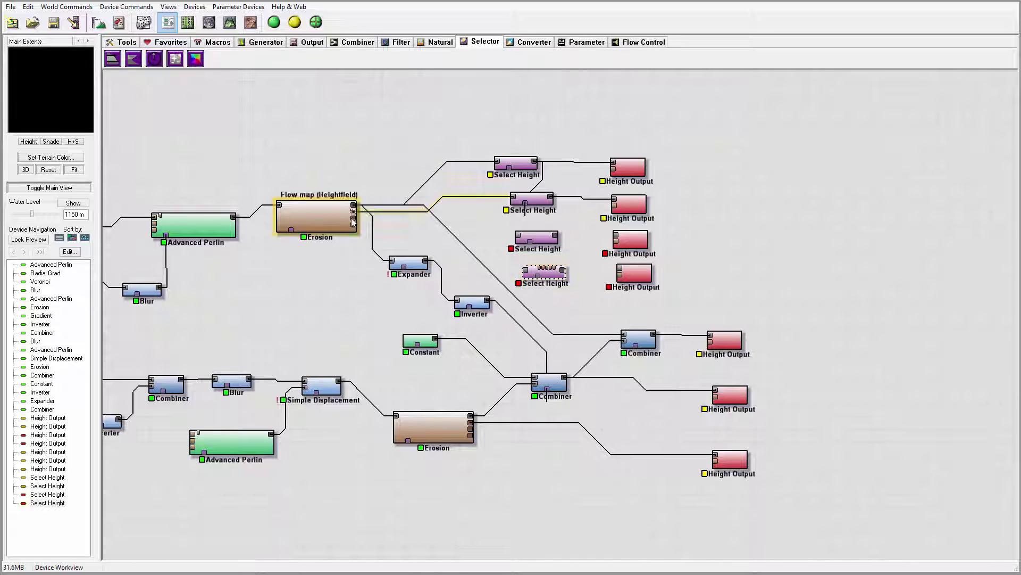
Feed Erosion and the top mask into the third and fourth Select Heights and wire them to Height Outputs.
{"action": "left_click_drag", "start_coordinate": [353, 218], "coordinate": [518, 238]}
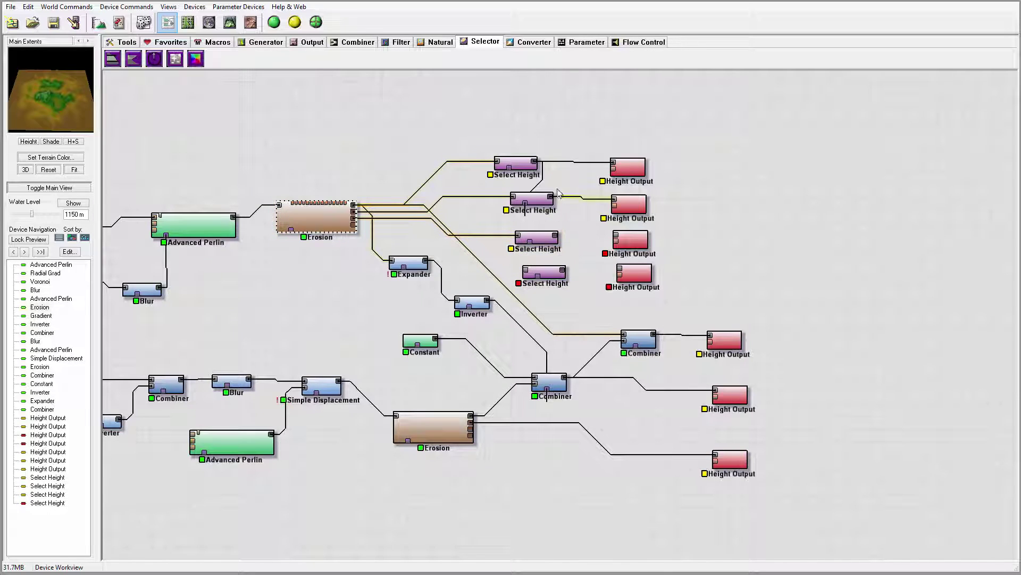
{"action": "left_click_drag", "start_coordinate": [534, 162], "coordinate": [625, 239]}
{"action": "left_click", "coordinate": [532, 238]}
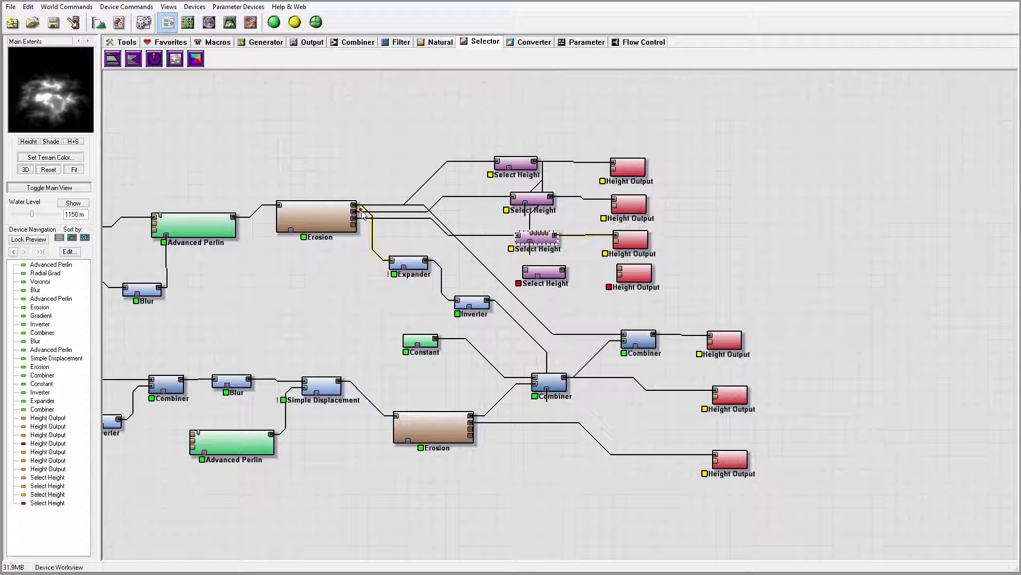
{"action": "left_click_drag", "start_coordinate": [354, 218], "coordinate": [528, 272]}
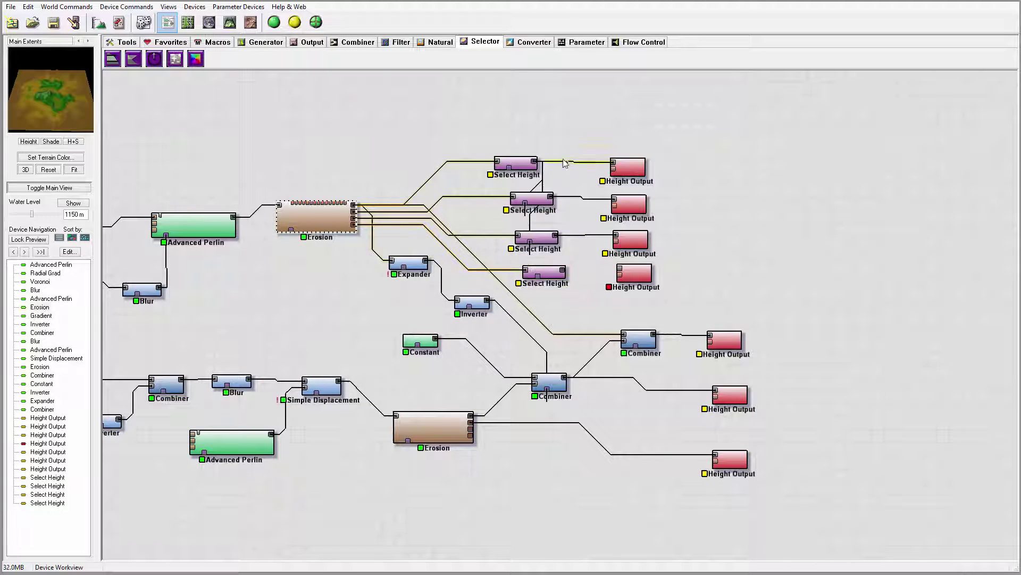
{"action": "left_click_drag", "start_coordinate": [534, 162], "coordinate": [627, 272]}
{"action": "left_click", "coordinate": [540, 272]}
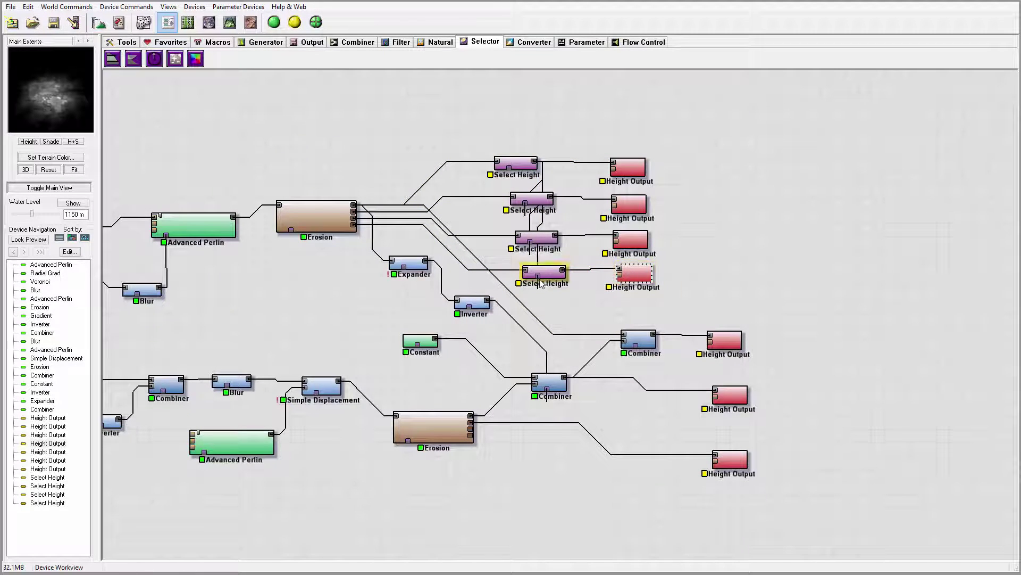
Preview each of the four Select Height-fed Height Outputs in turn.
{"action": "left_click", "coordinate": [631, 239]}
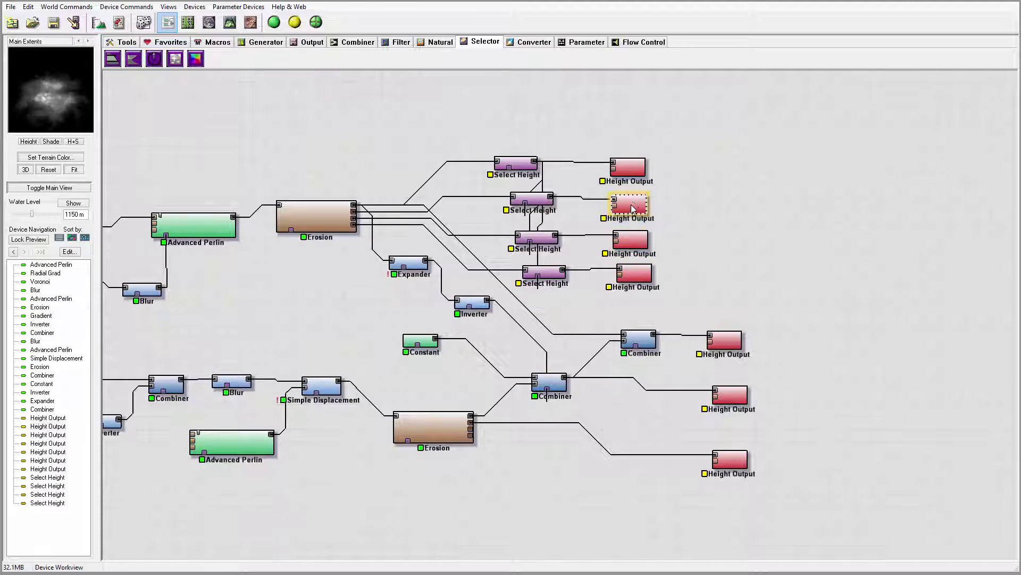
{"action": "left_click", "coordinate": [632, 169]}
{"action": "left_click", "coordinate": [638, 211]}
{"action": "left_click", "coordinate": [631, 239]}
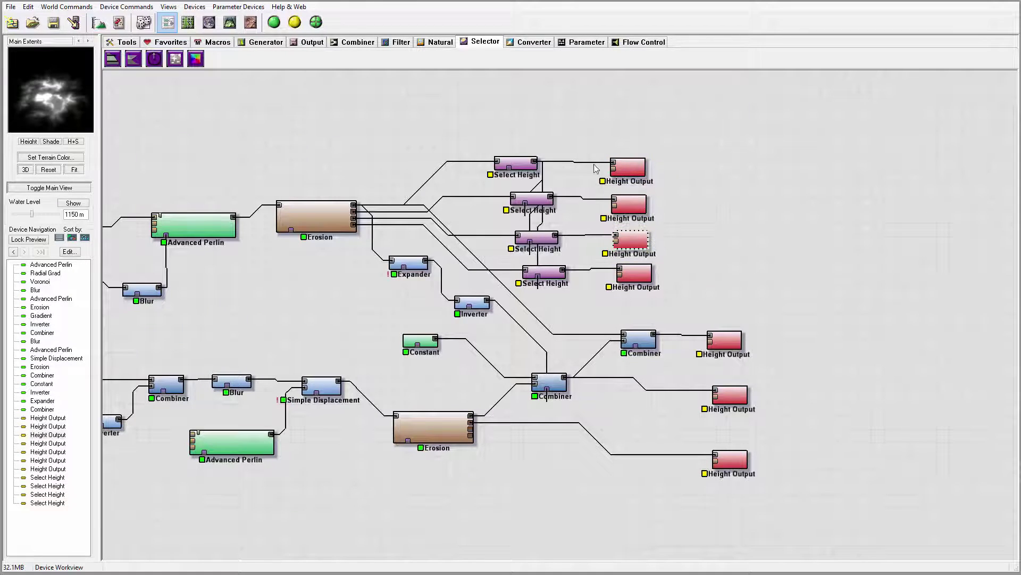
{"action": "left_click", "coordinate": [646, 274]}
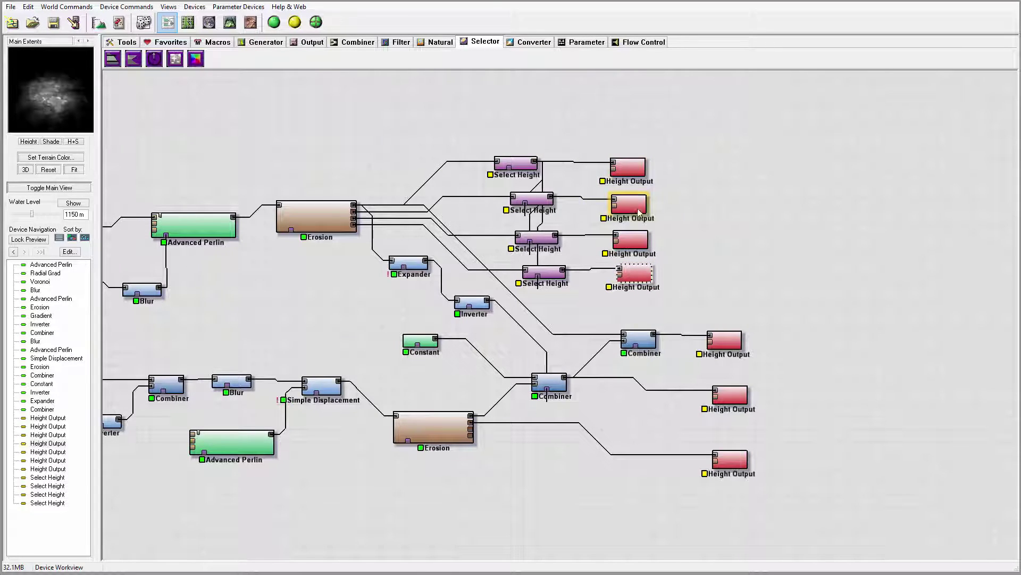
Align the Height Outputs in a column, including the upper Combiner's output.
{"action": "left_click_drag", "start_coordinate": [642, 215], "coordinate": [666, 212]}
{"action": "left_click_drag", "start_coordinate": [641, 170], "coordinate": [665, 164]}
{"action": "left_click_drag", "start_coordinate": [636, 240], "coordinate": [657, 240]}
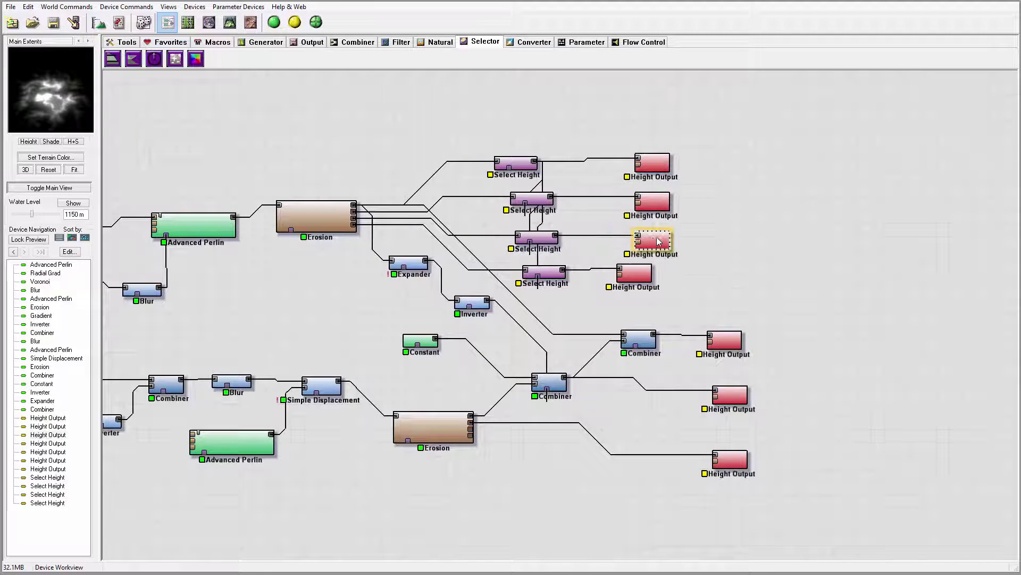
{"action": "left_click_drag", "start_coordinate": [643, 276], "coordinate": [660, 281]}
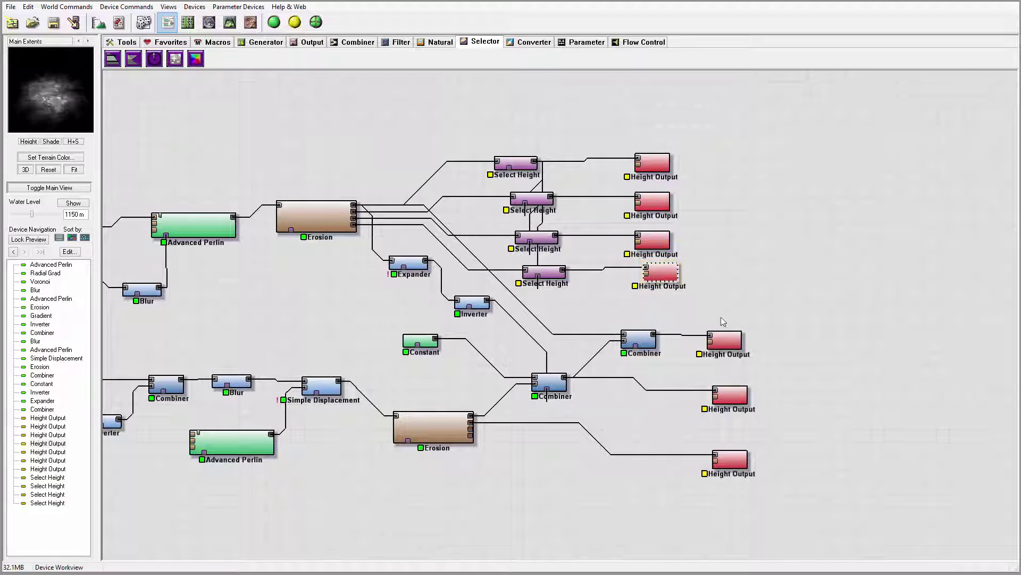
{"action": "left_click_drag", "start_coordinate": [725, 340], "coordinate": [730, 343]}
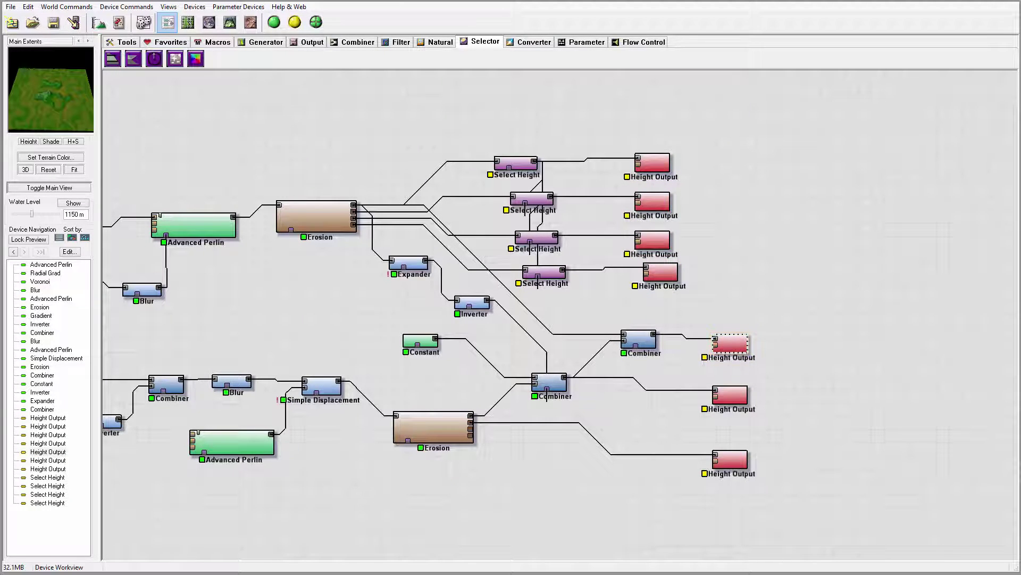
Set the project build resolution to 2049x2049.
{"action": "left_click", "coordinate": [730, 459]}
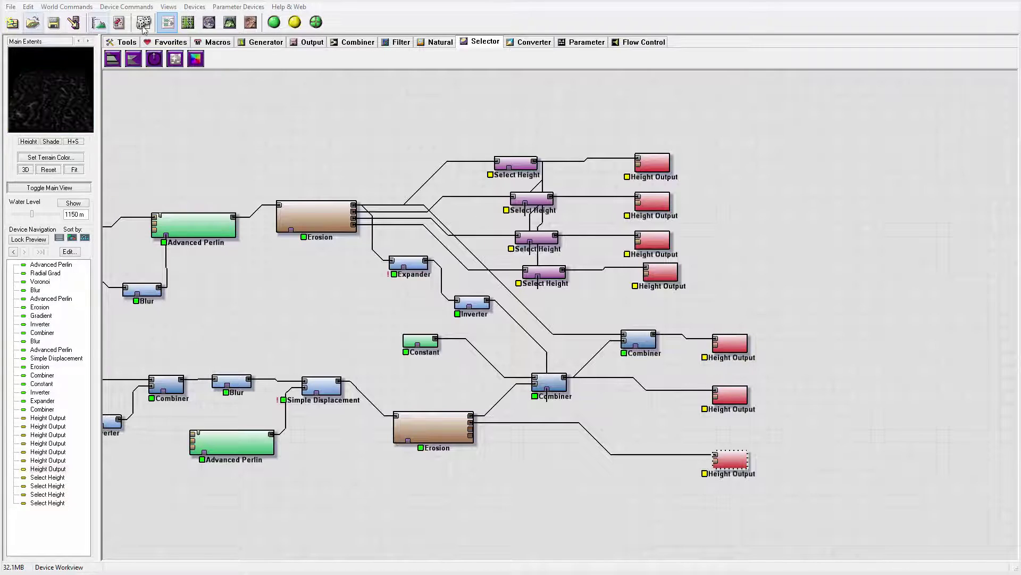
{"action": "left_click", "coordinate": [118, 23]}
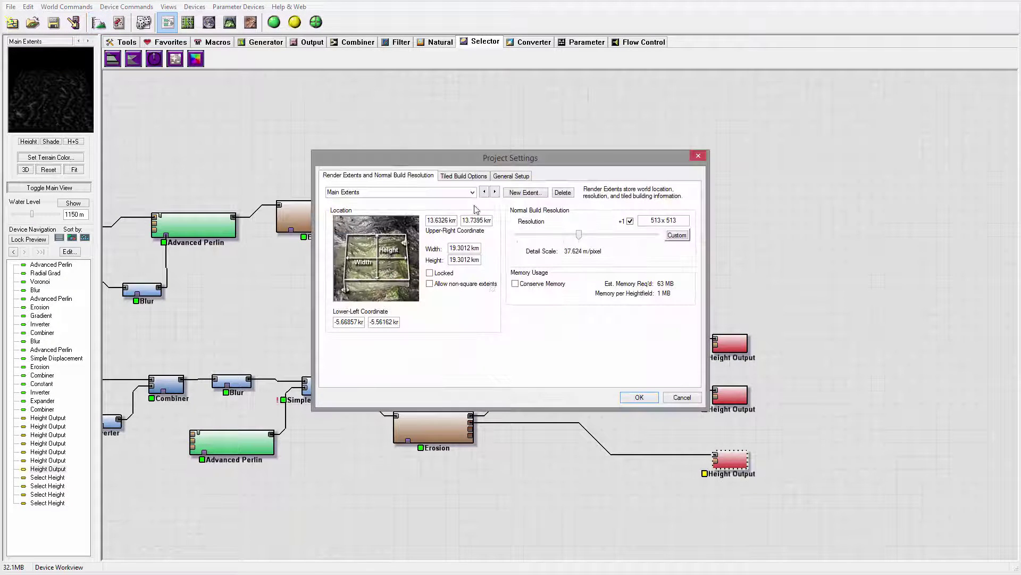
{"action": "left_click_drag", "start_coordinate": [590, 238], "coordinate": [607, 241]}
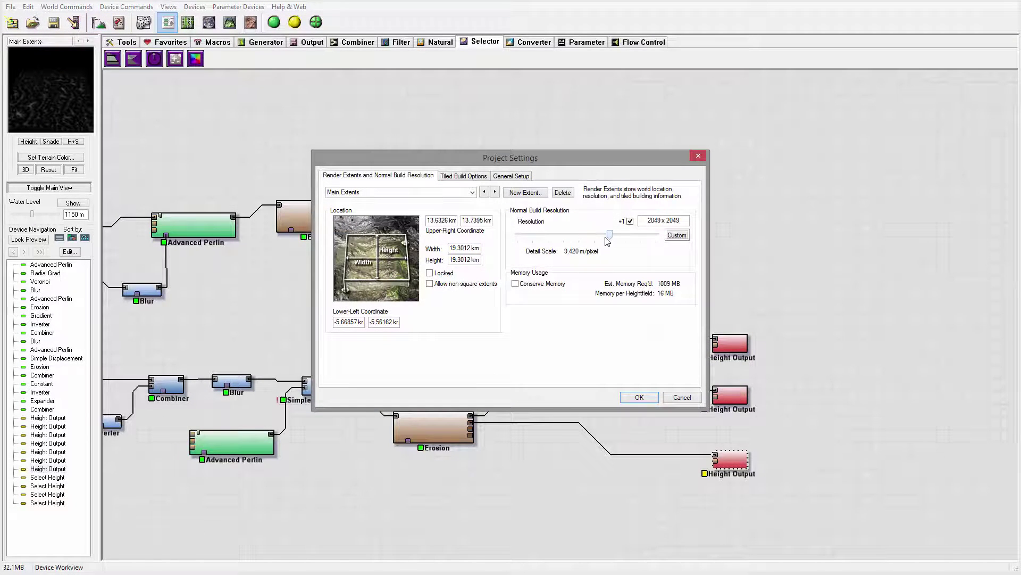
{"action": "left_click", "coordinate": [640, 397]}
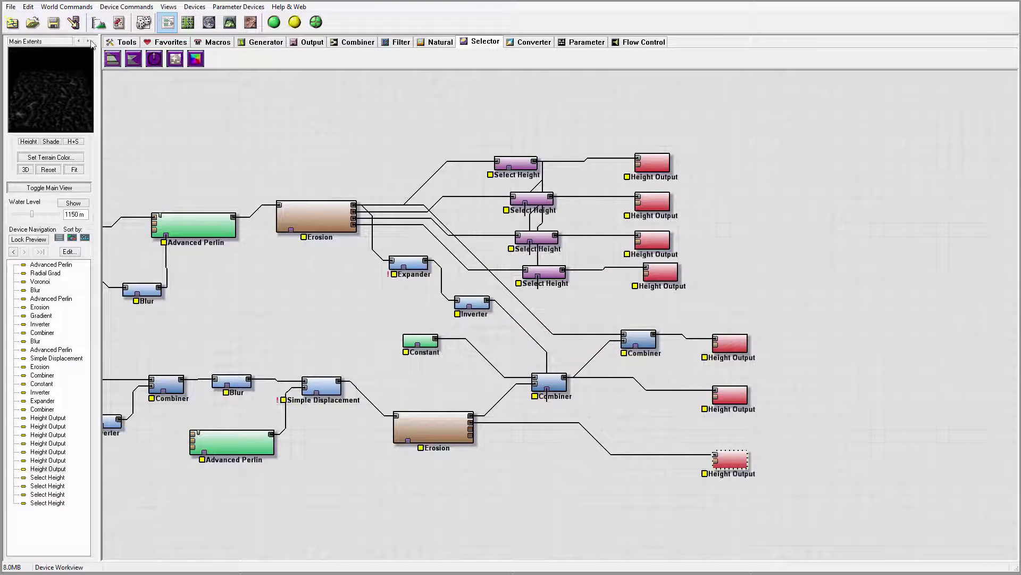
Build the world in the Output Manager and export all seven Height Outputs.
{"action": "left_click", "coordinate": [74, 22]}
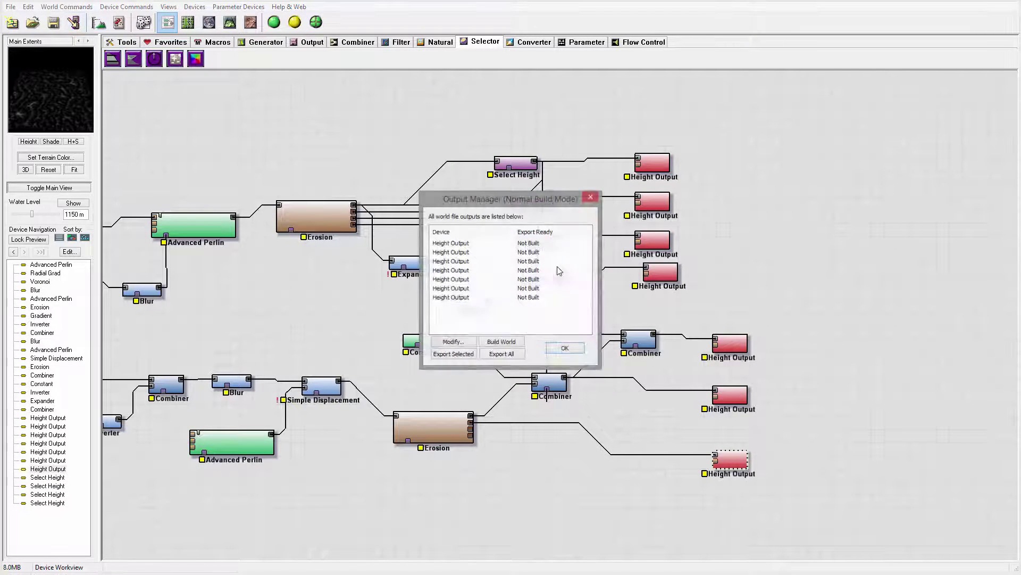
{"action": "left_click", "coordinate": [502, 343]}
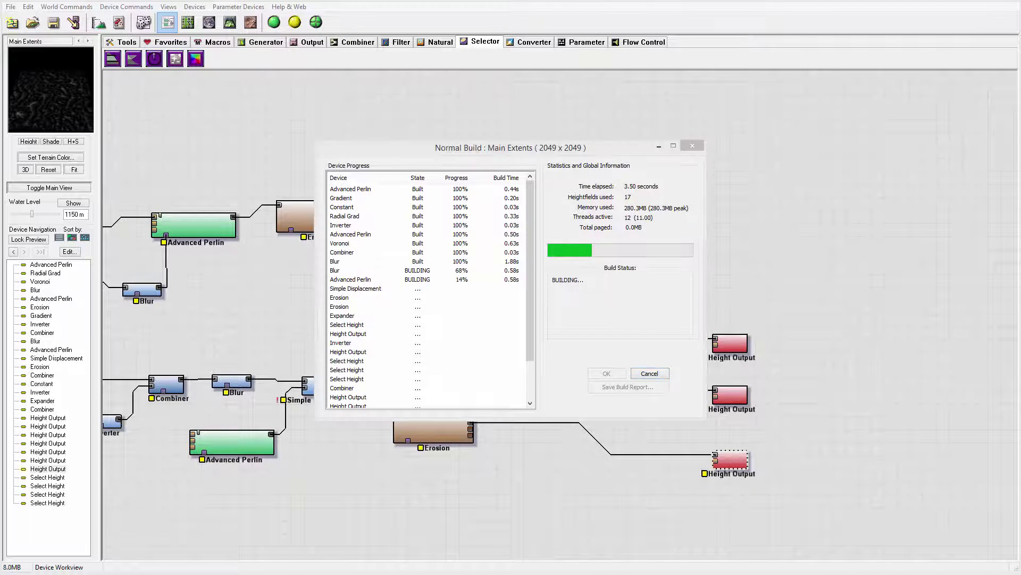
{"action": "left_click", "coordinate": [500, 355]}
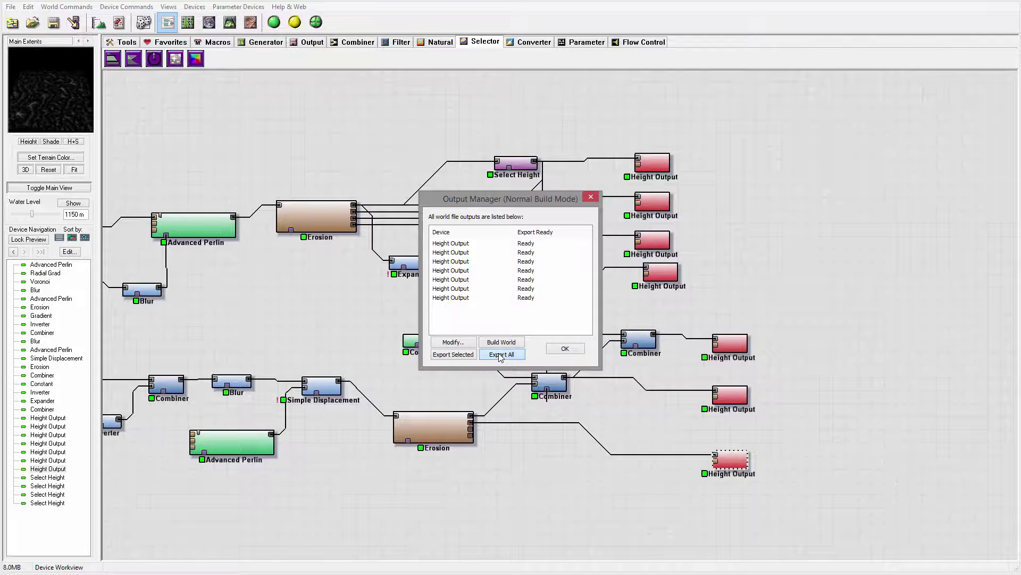
{"action": "left_click", "coordinate": [573, 336]}
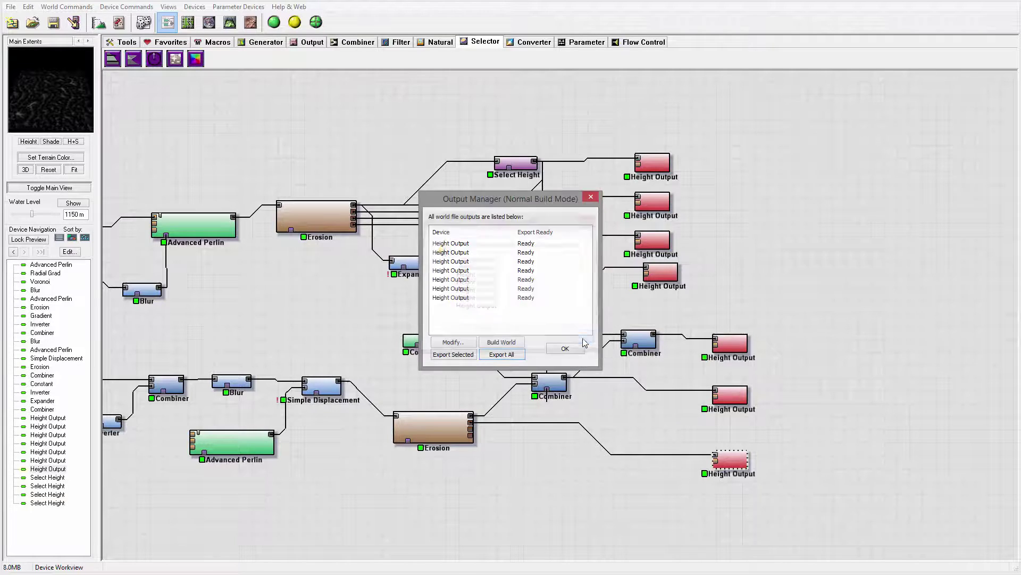
{"action": "left_click", "coordinate": [565, 349]}
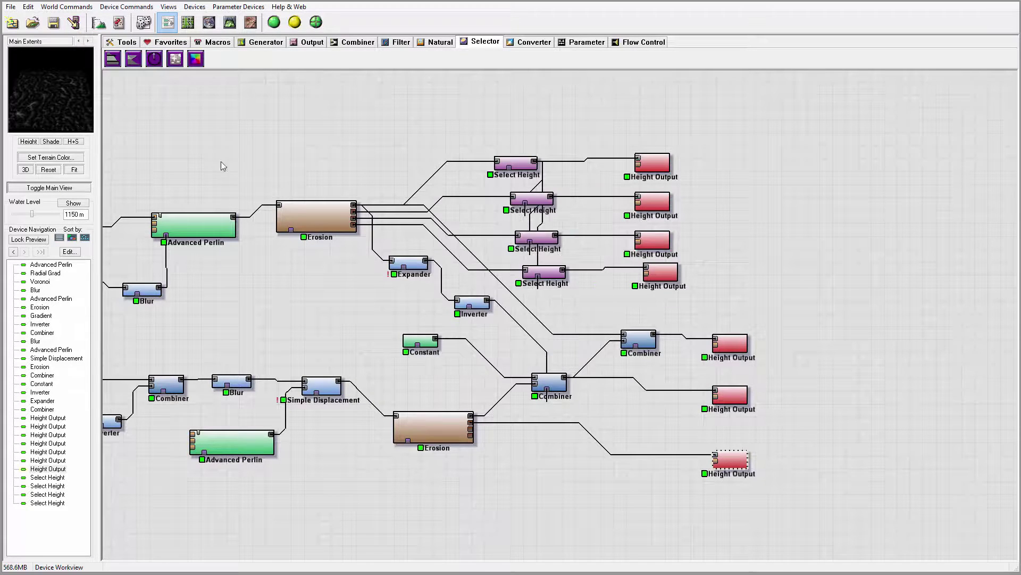
{"action": "scroll", "coordinate": [349, 294], "scroll_direction": "down", "scroll_amount": 3}
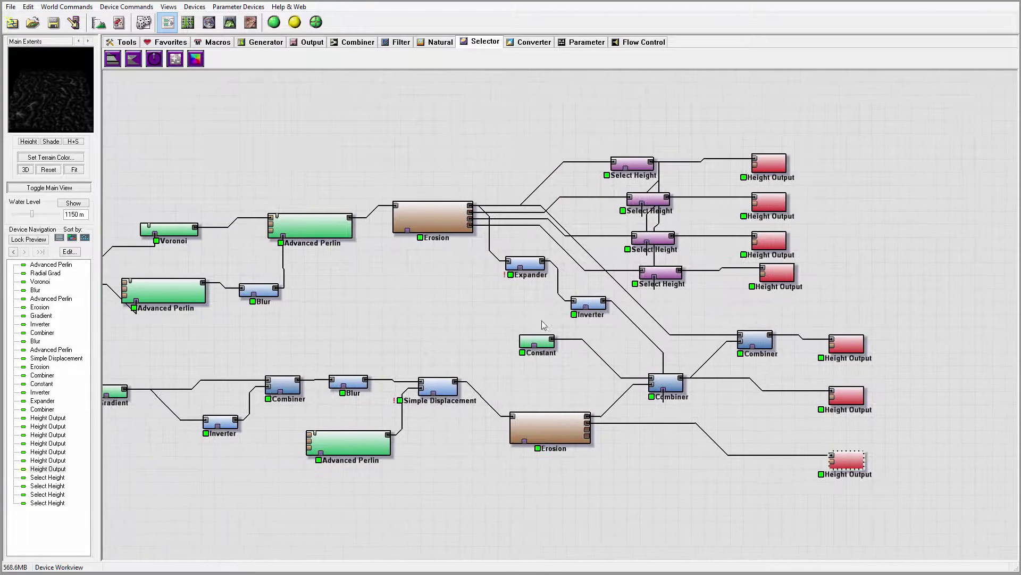